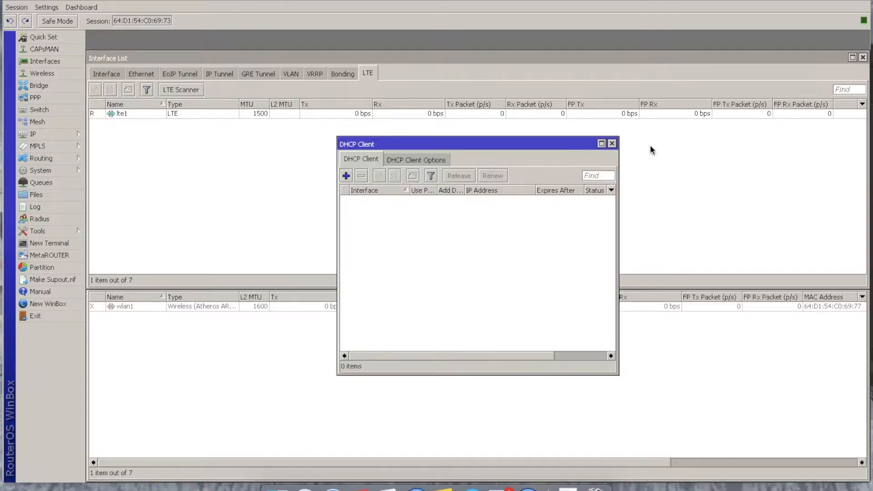
- Close the DHCP Client and wireless windows, then show the full list of interfaces
left_click(612, 144)
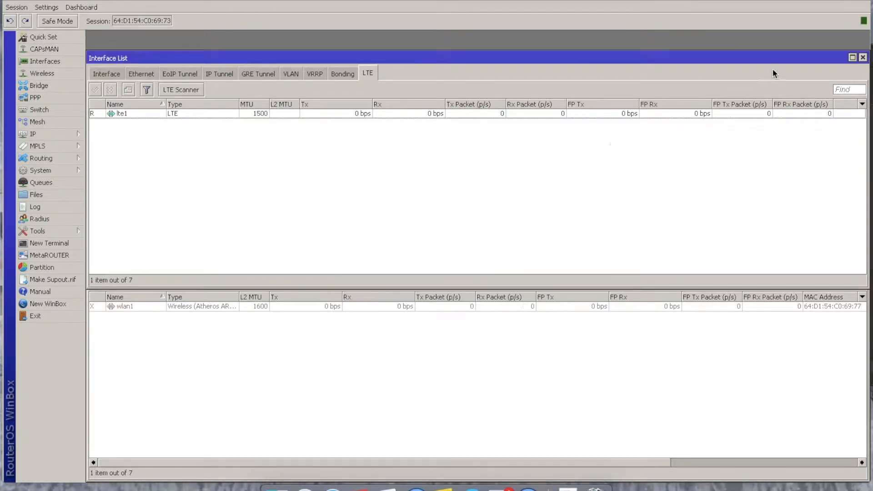
left_click(824, 351)
left_click(863, 251)
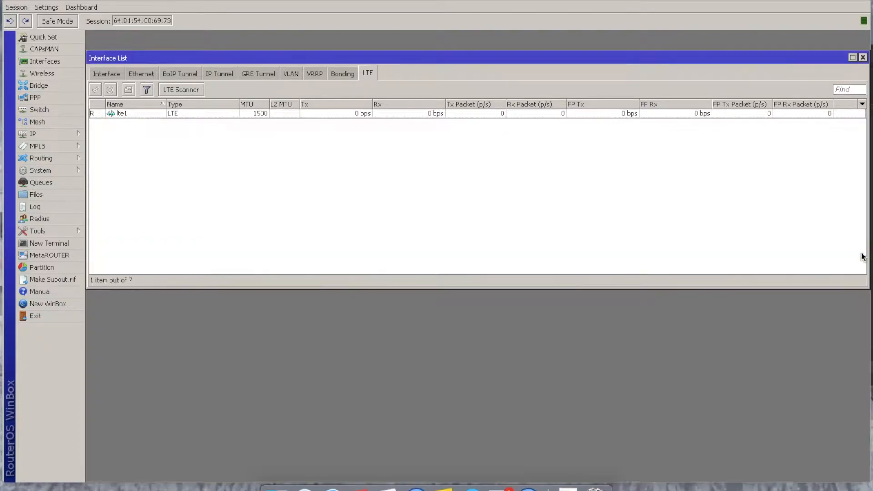
left_click(267, 113)
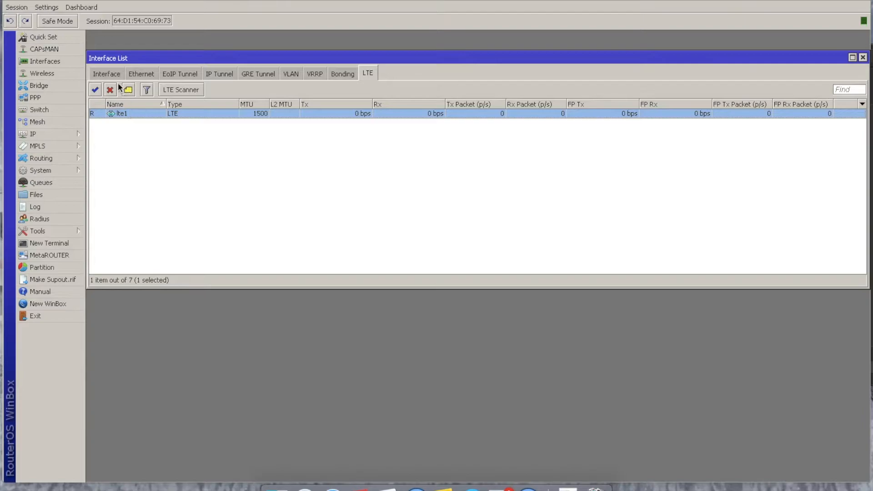
left_click(110, 73)
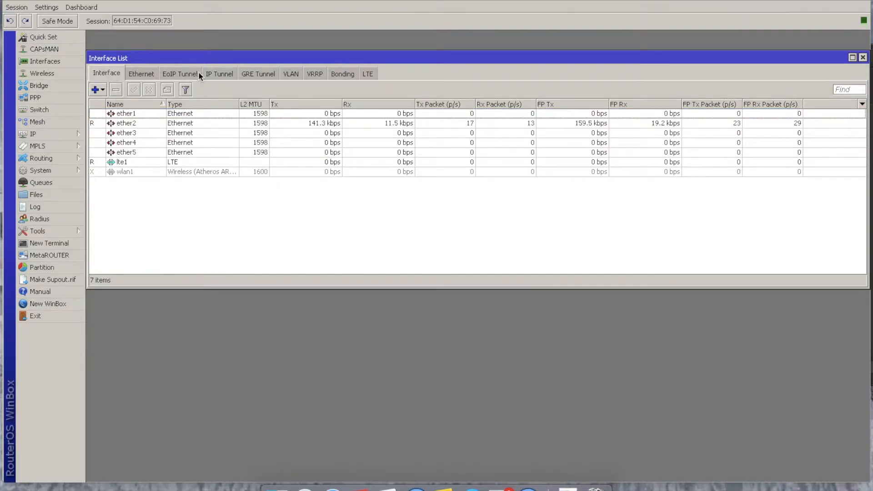
left_click_drag(236, 57, 253, 41)
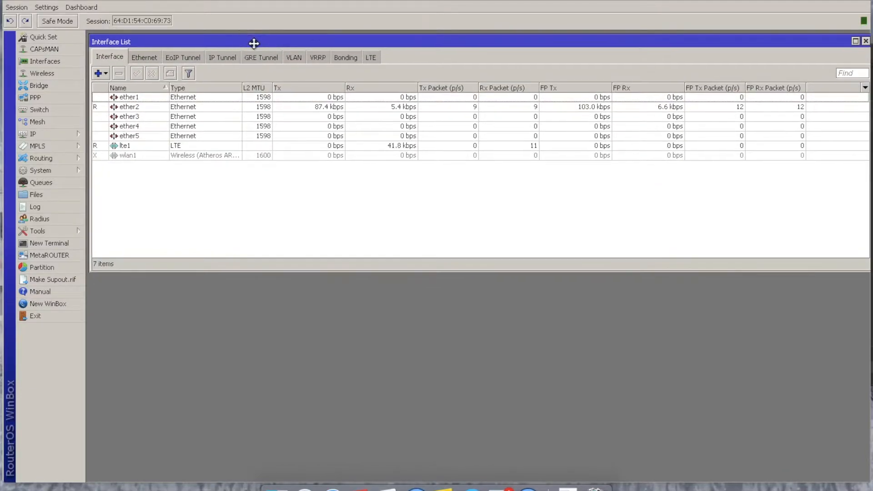
- Enable the wlan1 wireless interface
left_click(162, 97)
left_click(162, 108)
left_click(163, 98)
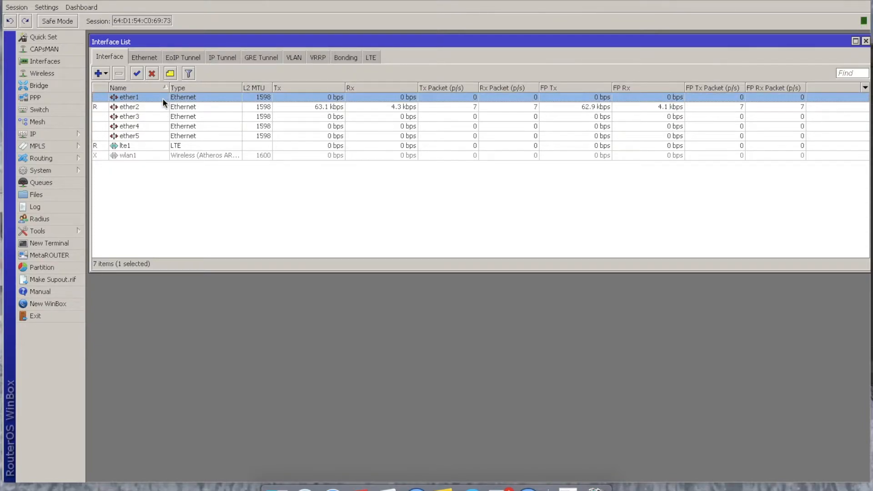
left_click(160, 107)
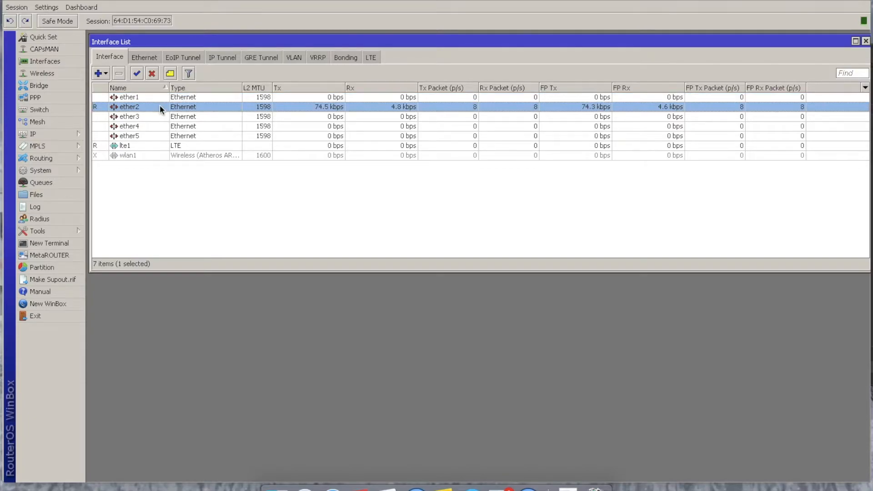
left_click(147, 156)
left_click(137, 73)
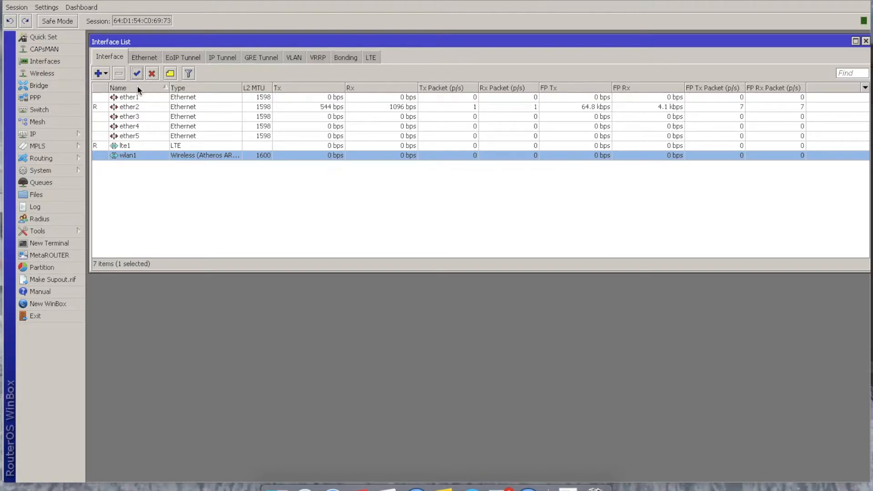
- Add a DHCP client on the lte1 interface, keeping the default options and adding the default route
left_click(134, 144)
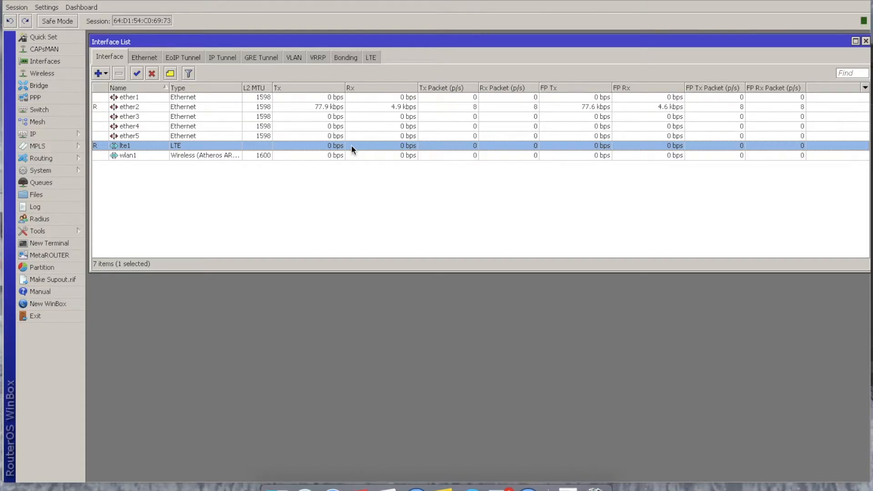
left_click(72, 136)
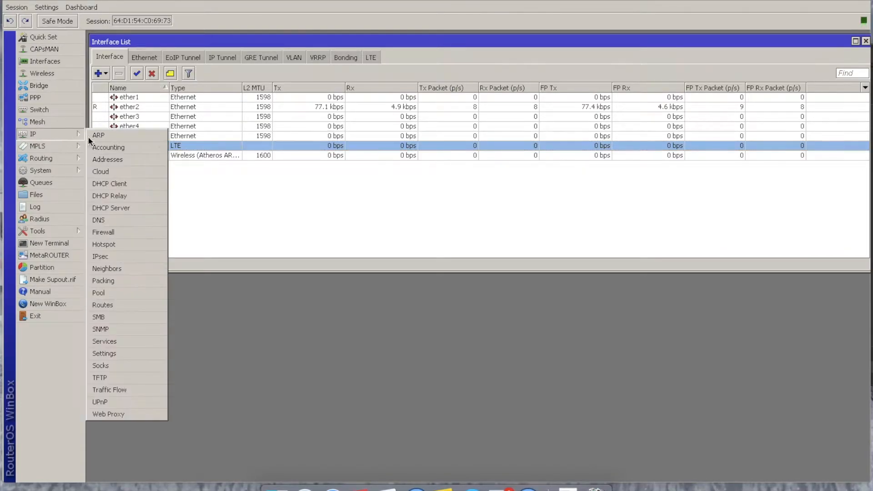
left_click(119, 183)
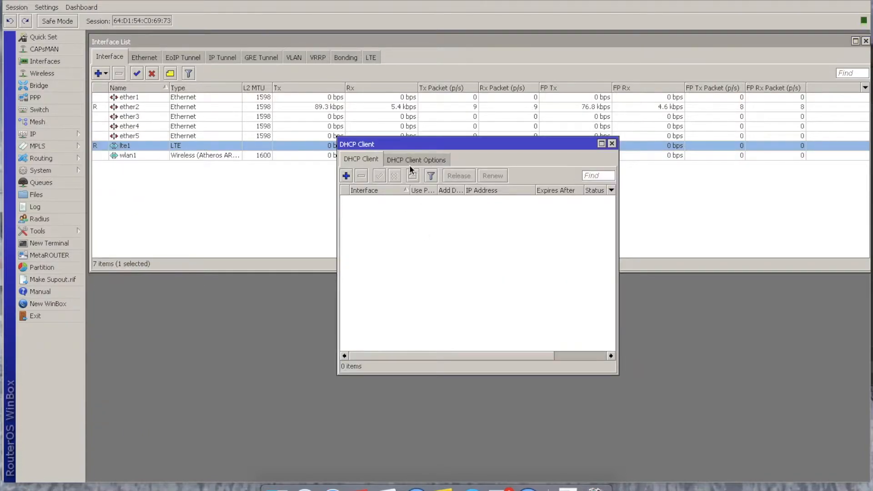
left_click(347, 178)
left_click(510, 201)
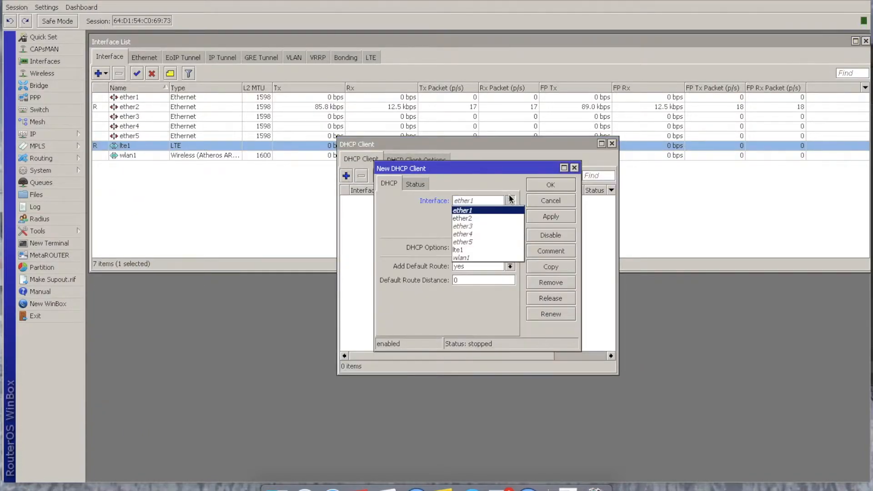
left_click(492, 250)
left_click(551, 217)
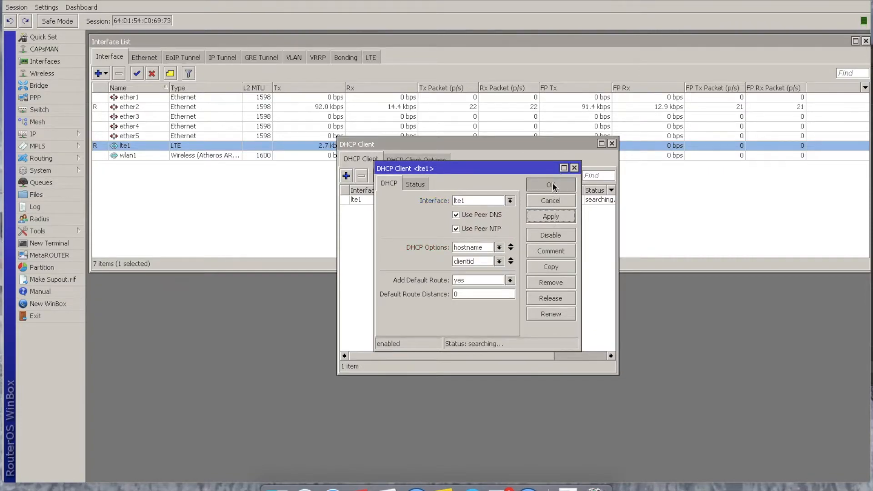
left_click(552, 184)
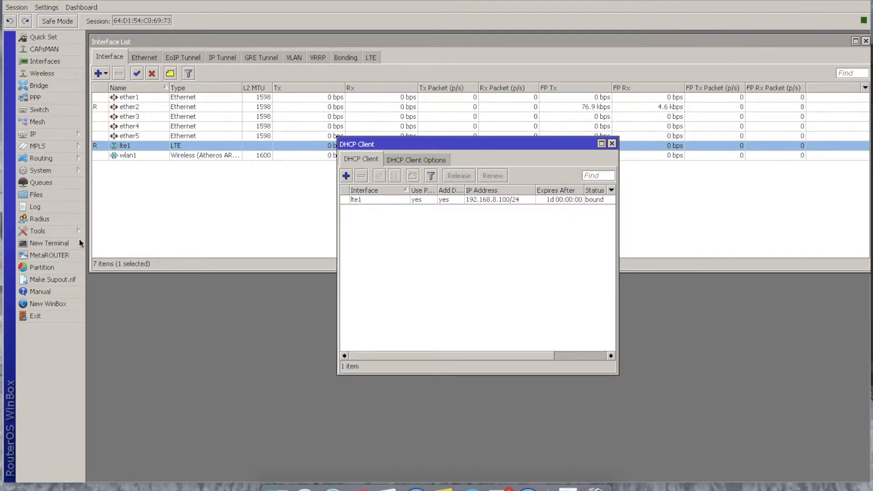
- Ping 8.8.8.8 from a new terminal to test the internet connection, arrange the windows side by side, and stop the ping
left_click(64, 244)
type("ping ")
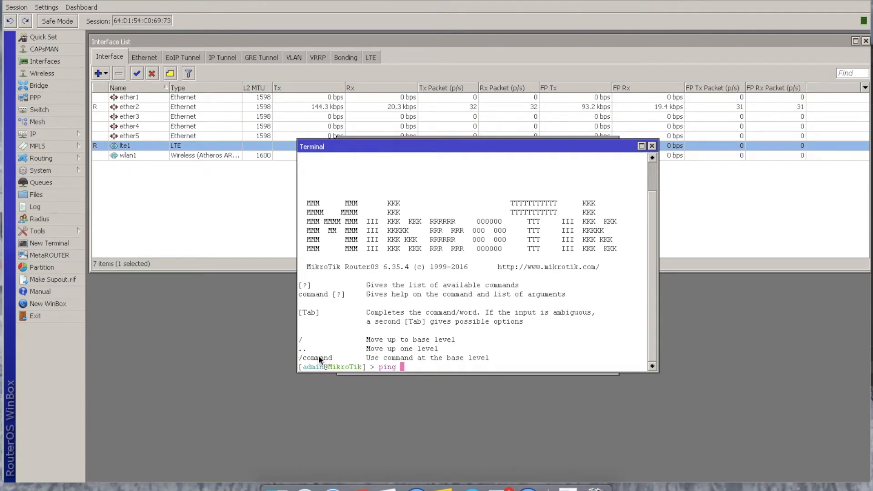
type("8.8.8.8")
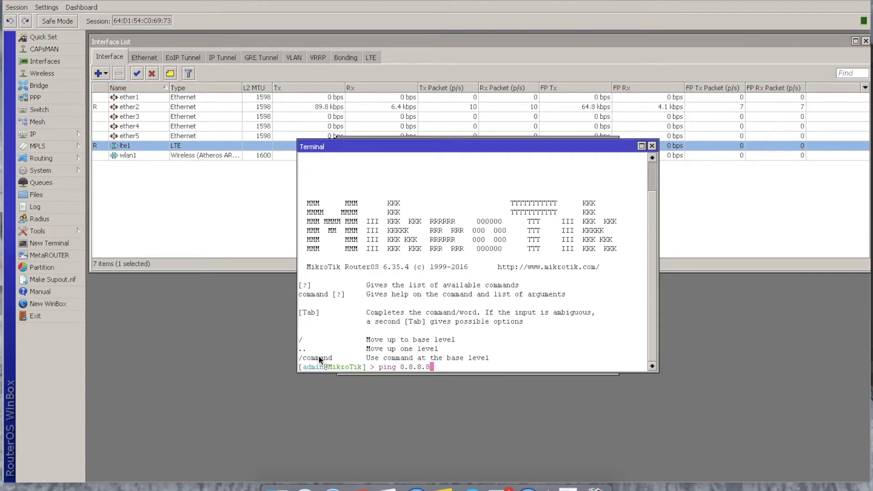
key("Return")
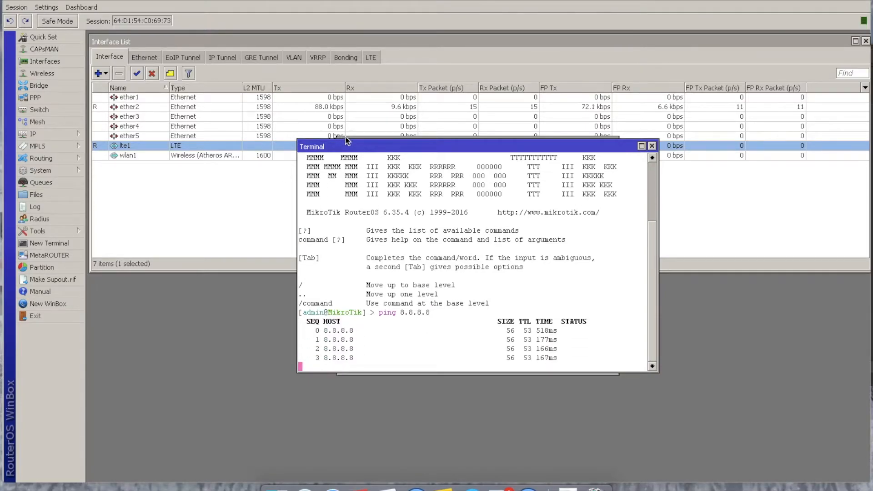
left_click_drag(346, 140, 288, 159)
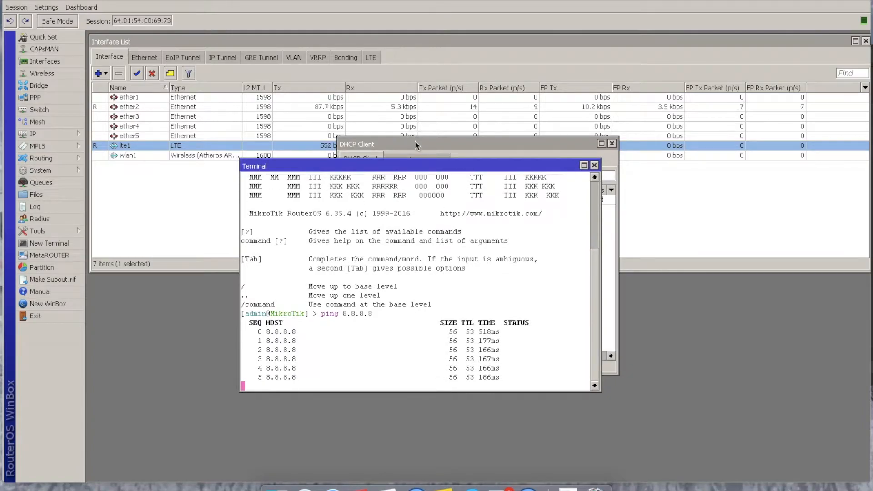
left_click_drag(415, 145, 626, 208)
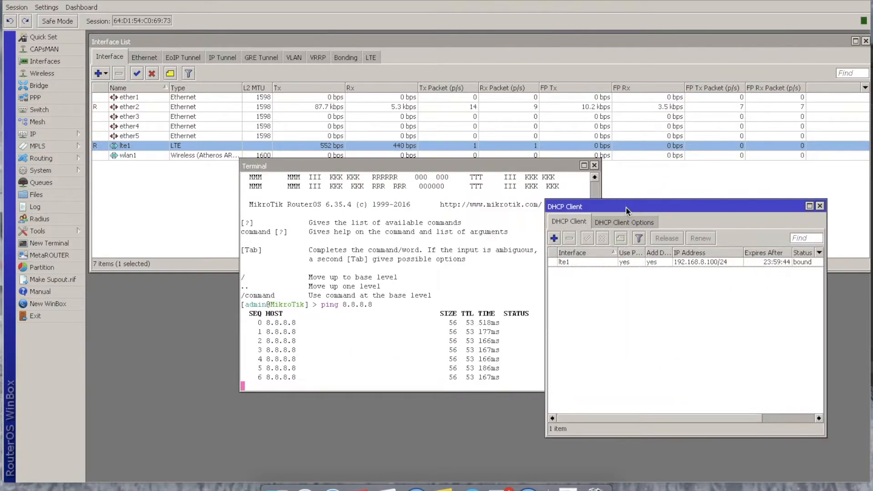
left_click_drag(536, 162, 390, 223)
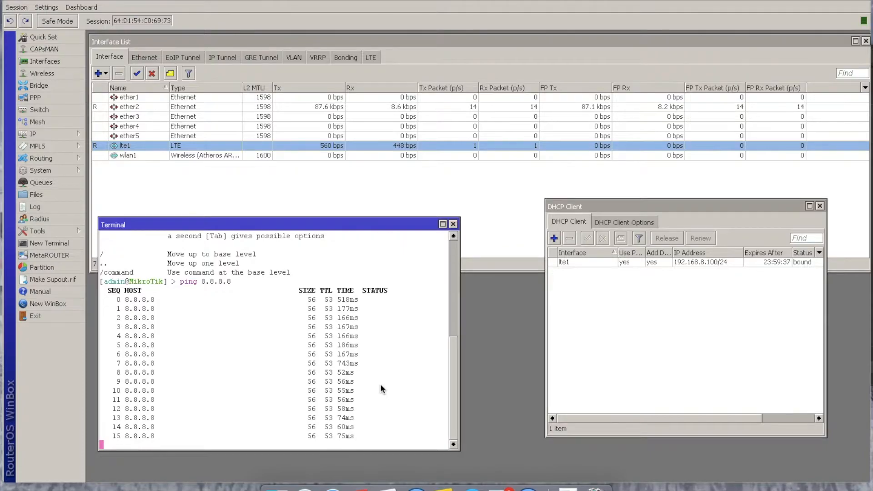
key("ctrl+c")
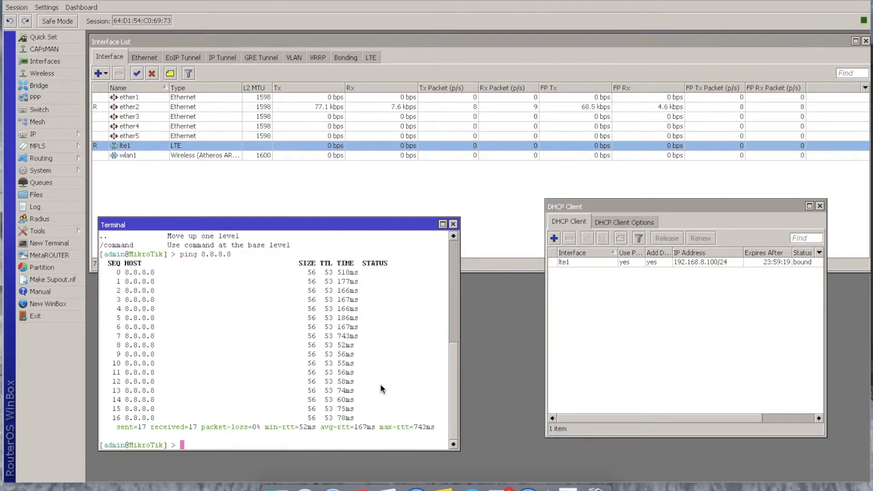
- Check the address leased on lte1 and ping the modem's gateway at 192.168.8.1 from the terminal
left_click_drag(383, 226, 436, 232)
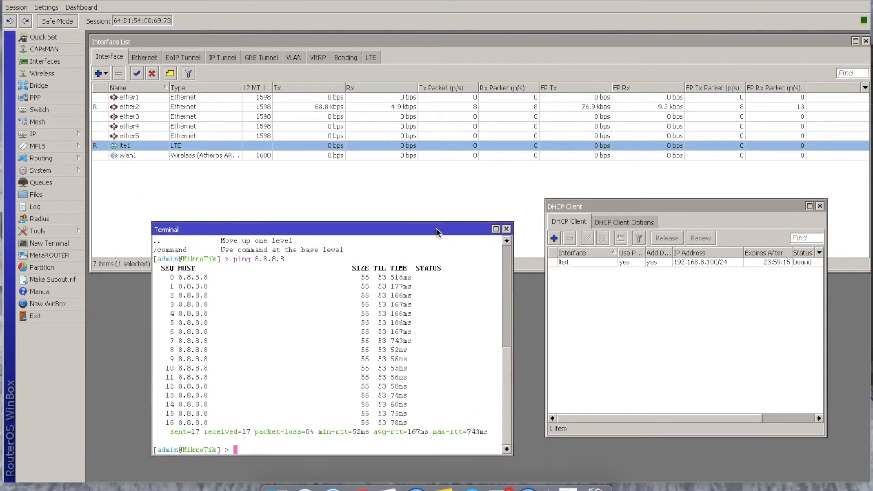
mouse_move(635, 204)
left_mouse_down()
mouse_move(551, 232)
mouse_move(625, 214)
left_mouse_up()
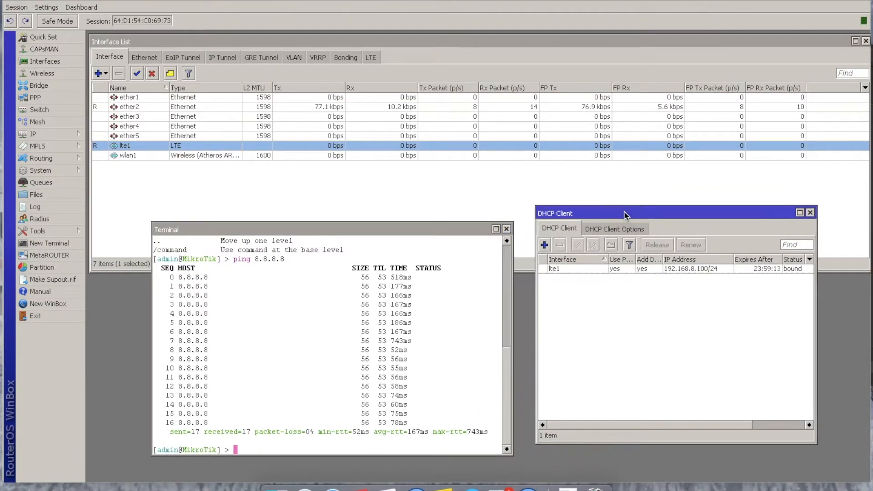
left_click(711, 266)
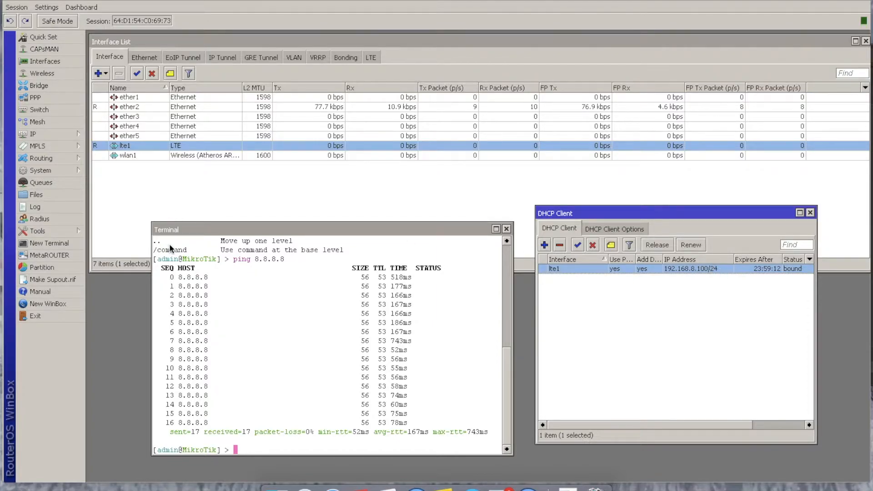
left_click(290, 382)
type("ping 192.168.8.1")
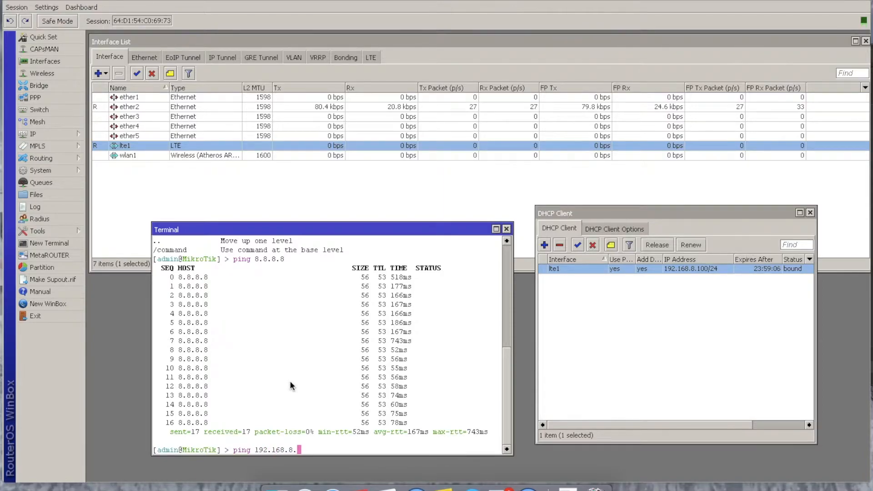
key("Return")
- Switch to Safari and try to open the modem's web page by its local IP address
left_click(333, 487)
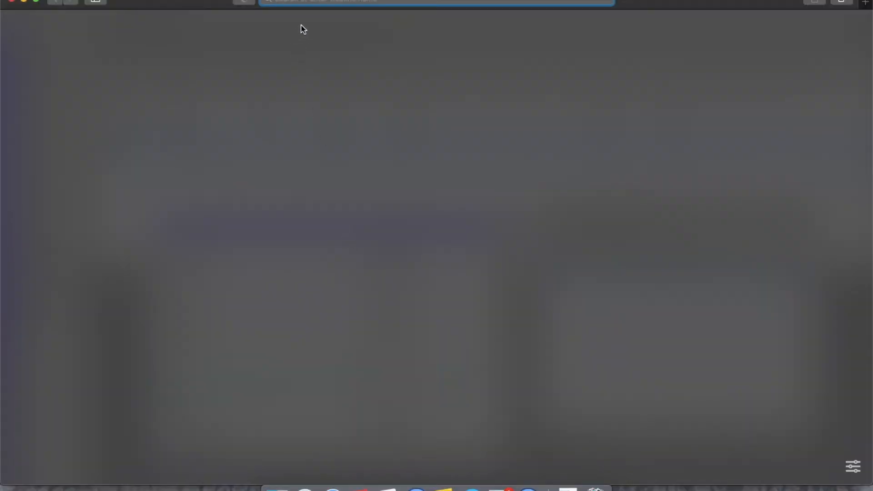
type("192.")
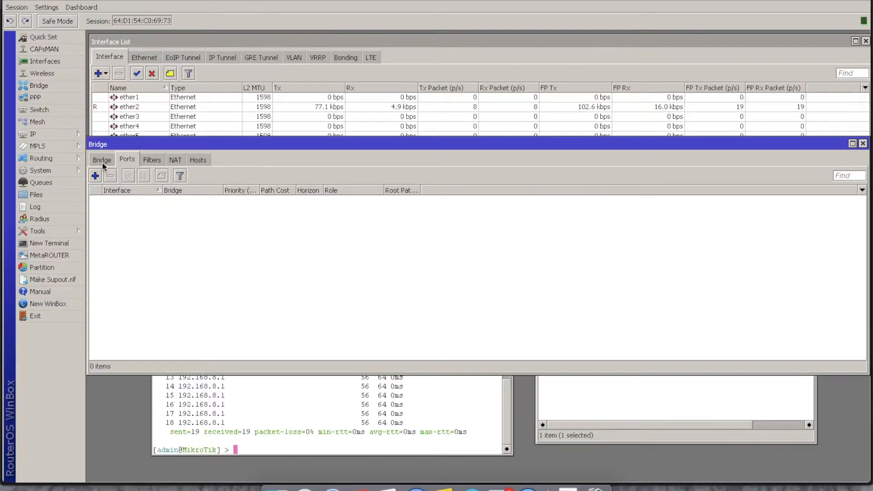
- Return to WinBox and create a new bridge interface named bridge-hotspot
left_click(102, 160)
left_click(96, 176)
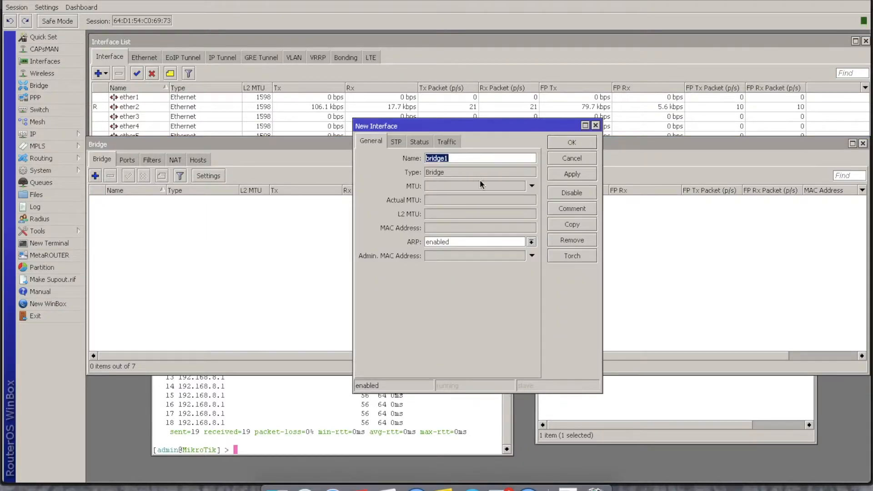
left_click(529, 155)
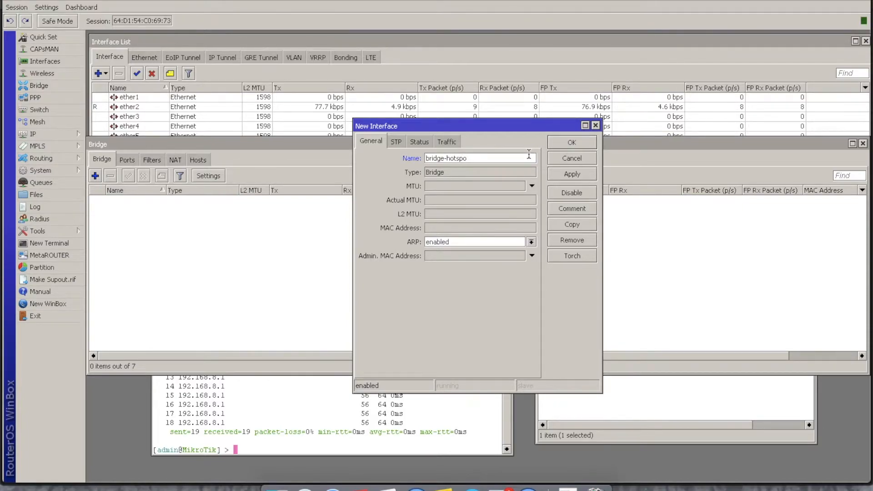
type("-hotspot")
key("Return")
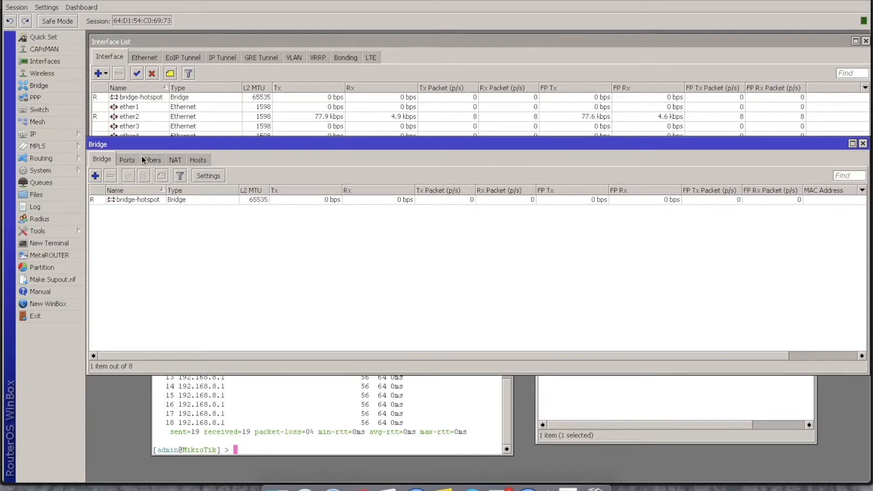
- Add ether1 and ether2 as ports of the bridge-hotspot bridge
left_click(134, 159)
left_click(96, 176)
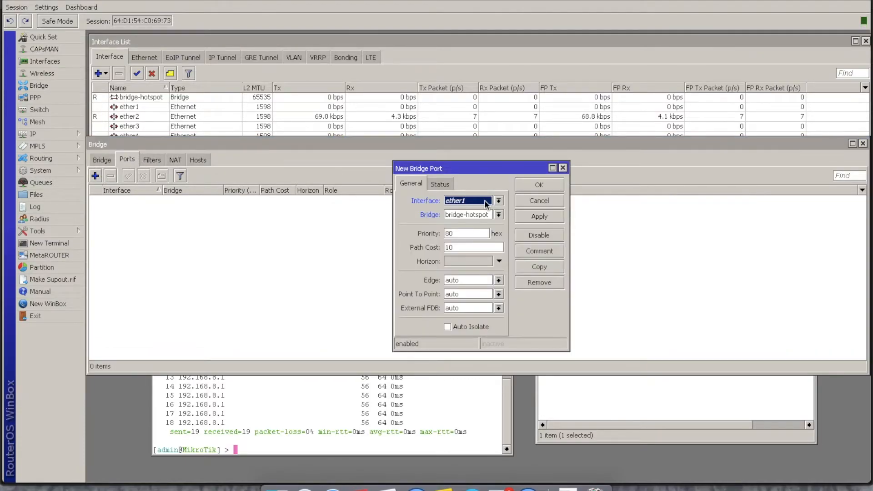
left_click(538, 187)
left_click(95, 176)
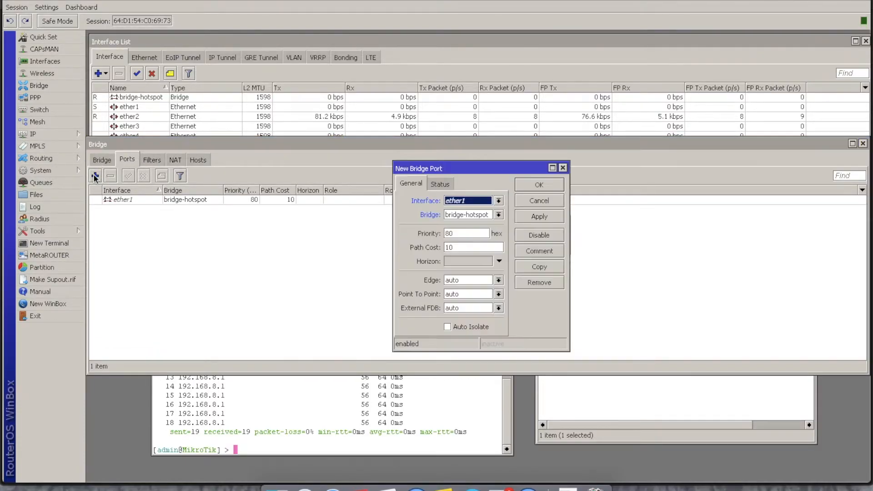
left_click(498, 201)
left_click(486, 218)
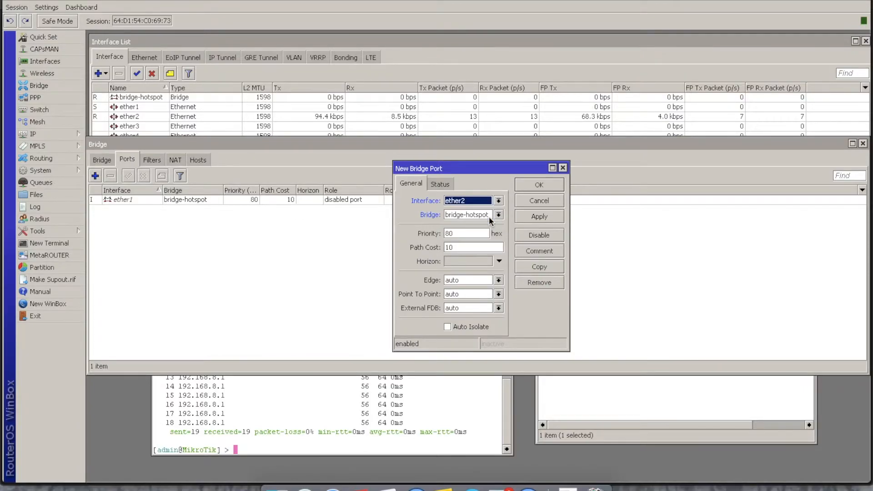
left_click(530, 187)
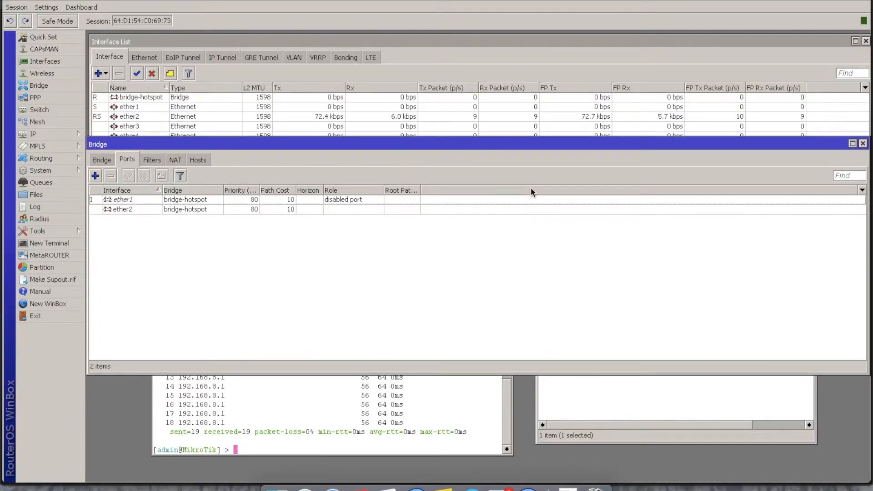
- Reconnect to the router and add ether3 as a port of the bridge-hotspot bridge
left_click(95, 176)
left_click(480, 202)
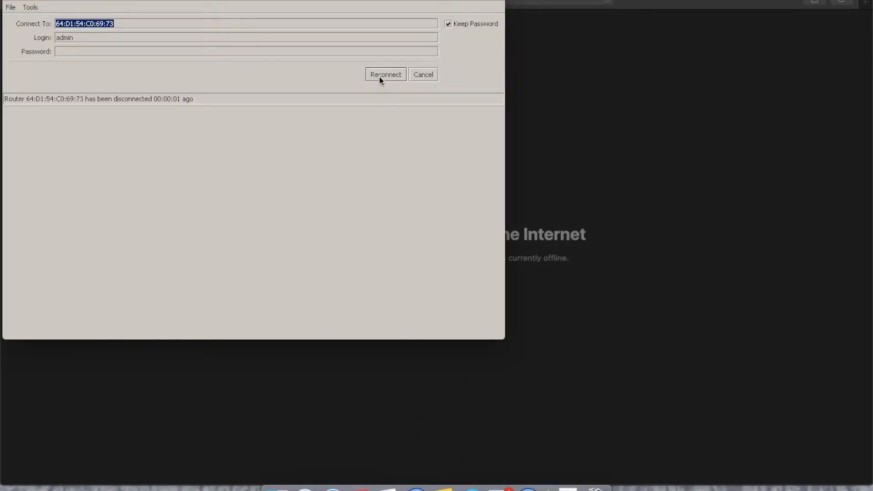
left_click(380, 78)
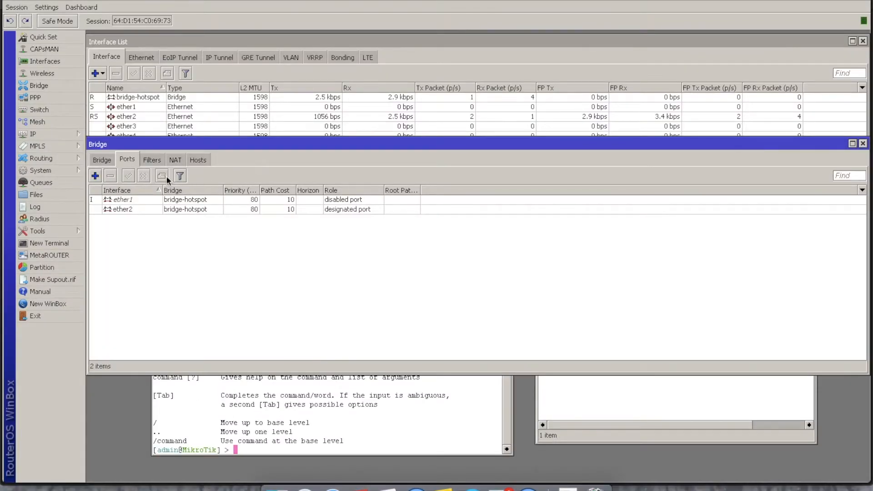
left_click(95, 176)
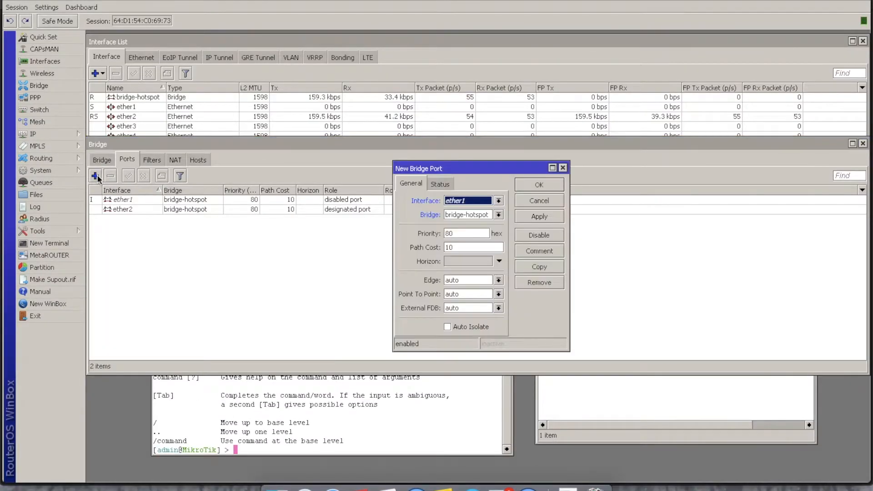
left_click(469, 200)
left_click(468, 230)
left_click(542, 185)
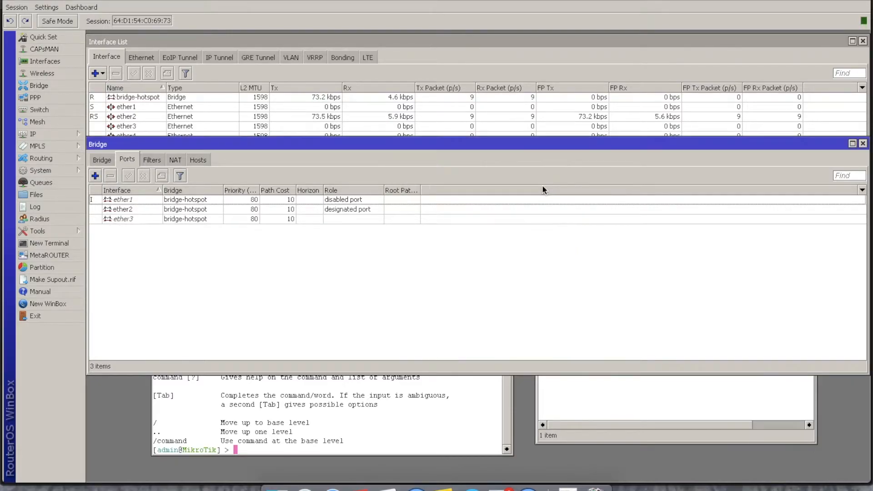
- Add wlan1 as a port of the bridge-hotspot bridge and close the bridge settings
left_click(97, 176)
left_click(457, 201)
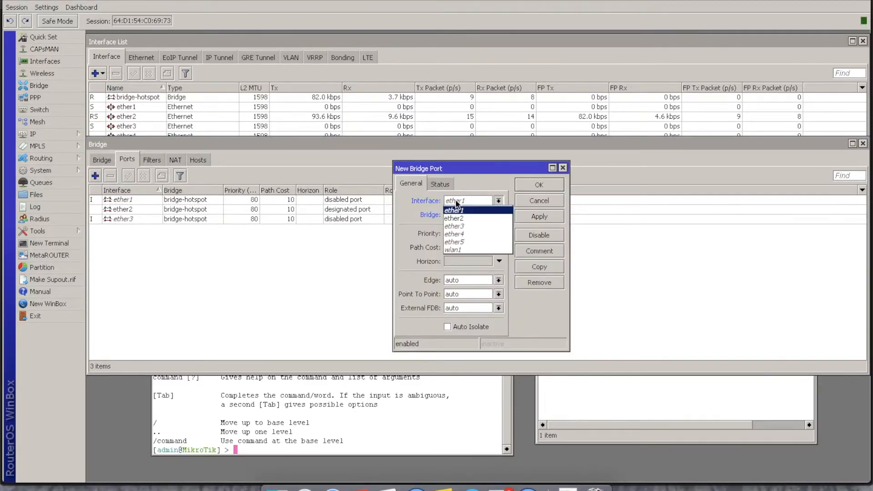
left_click(459, 250)
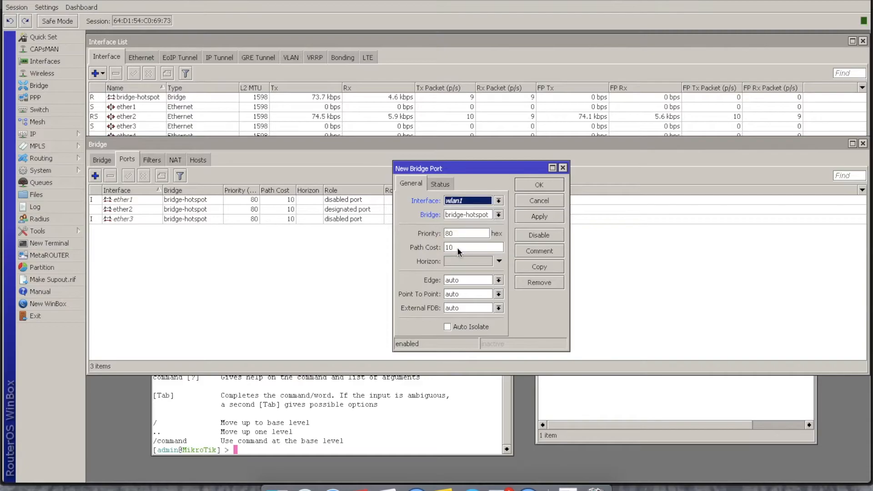
left_click(536, 183)
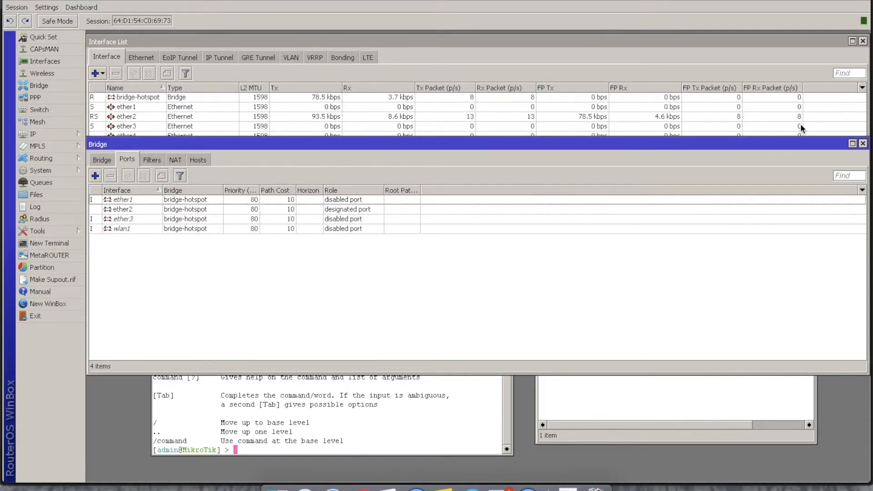
left_click(862, 143)
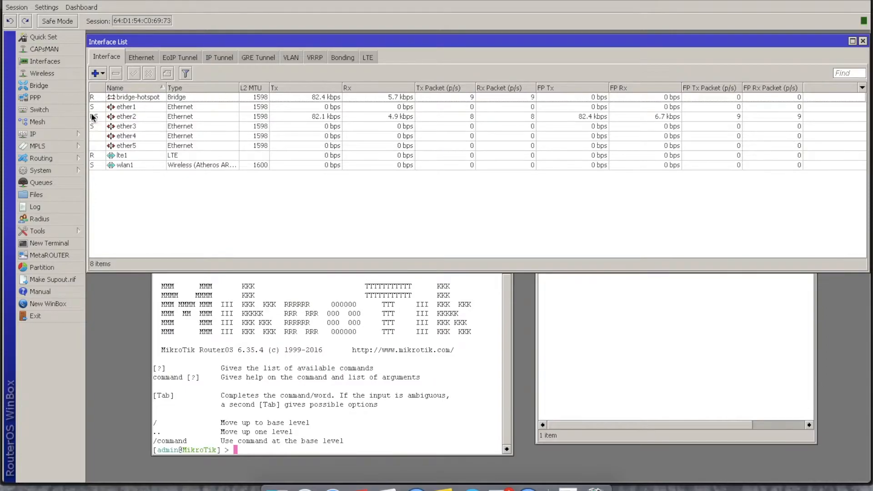
- Add the comment "hotspot" to the ether1 interface
left_click(75, 133)
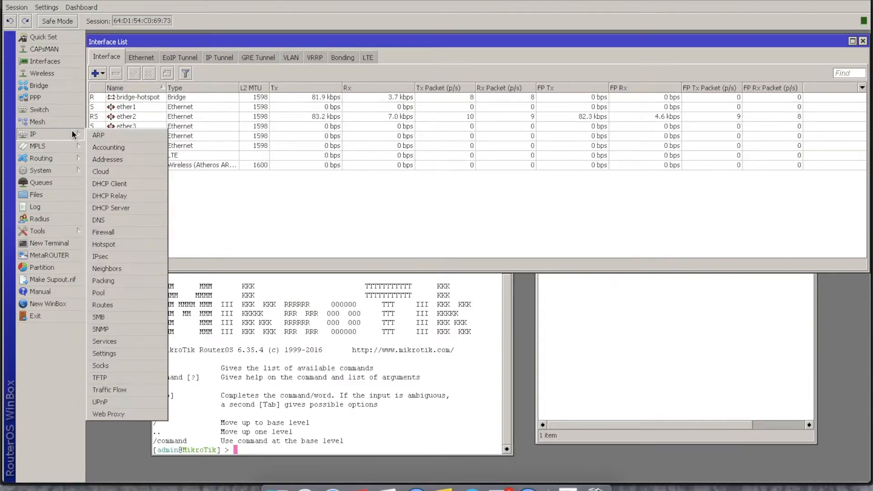
left_click(140, 107)
left_click(167, 74)
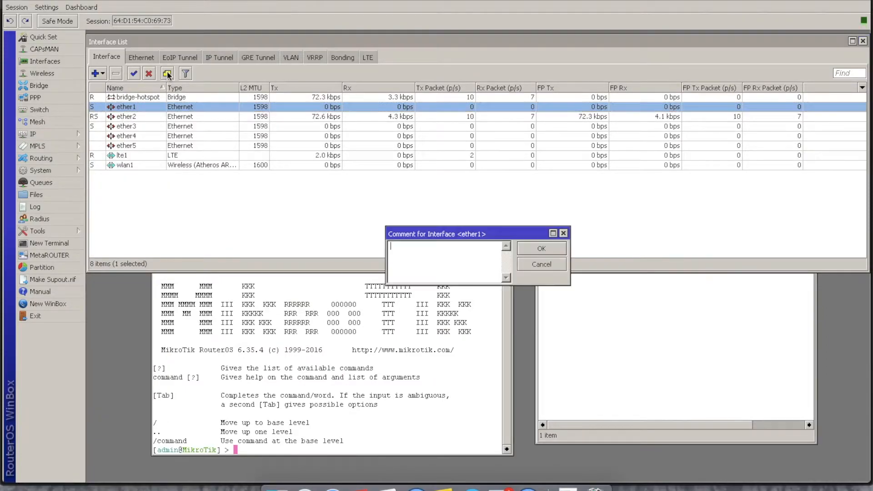
type("hotspot")
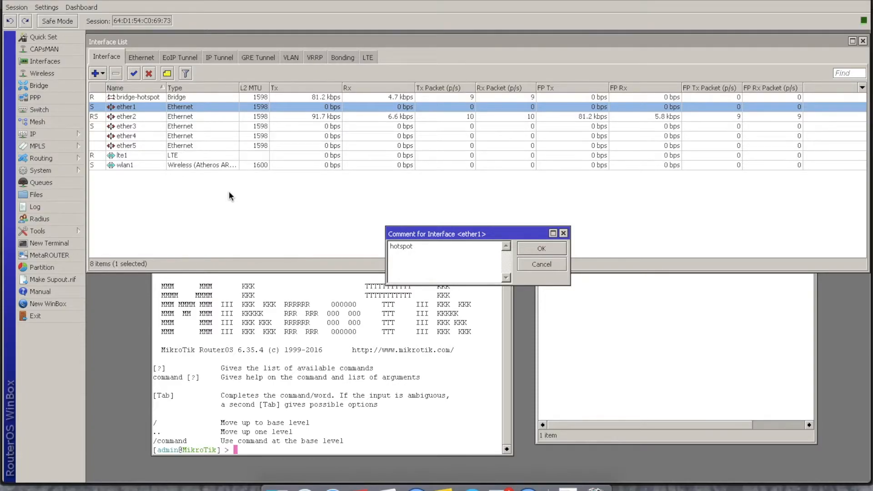
double_click(401, 246)
key("ctrl+c")
left_click(542, 248)
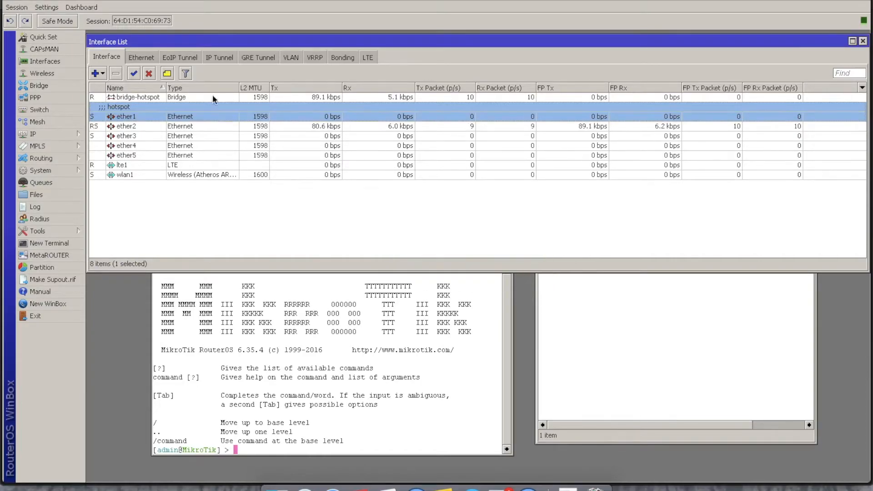
- Comment ether2, ether3 and wlan1 as "hotspot", ether4 as "rumahan", ether5 as "ppoe" and lte1 as "sumber internet"
left_click(154, 126)
left_click(167, 73)
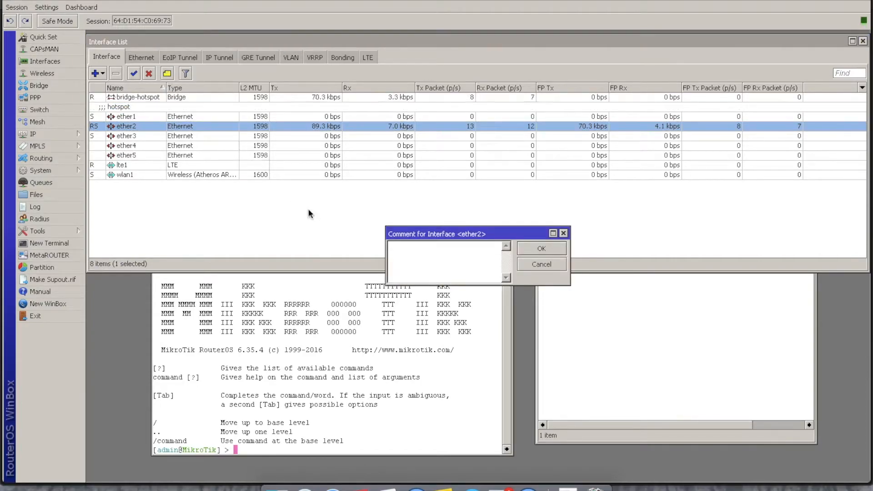
key("ctrl+v")
left_click(527, 250)
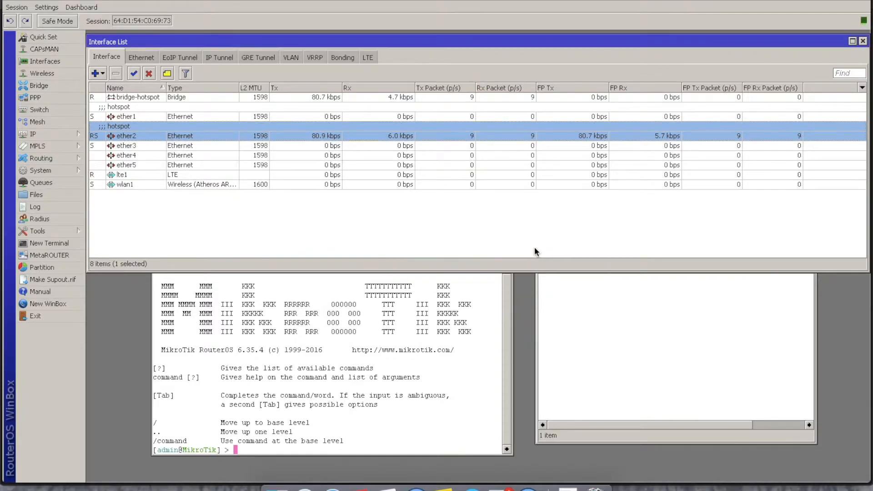
left_click(158, 146)
left_click(161, 74)
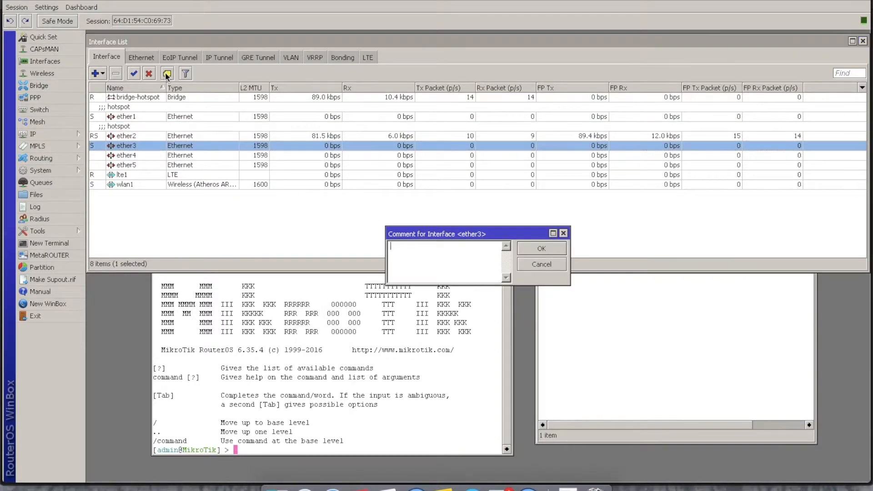
key("ctrl+v")
left_click(545, 251)
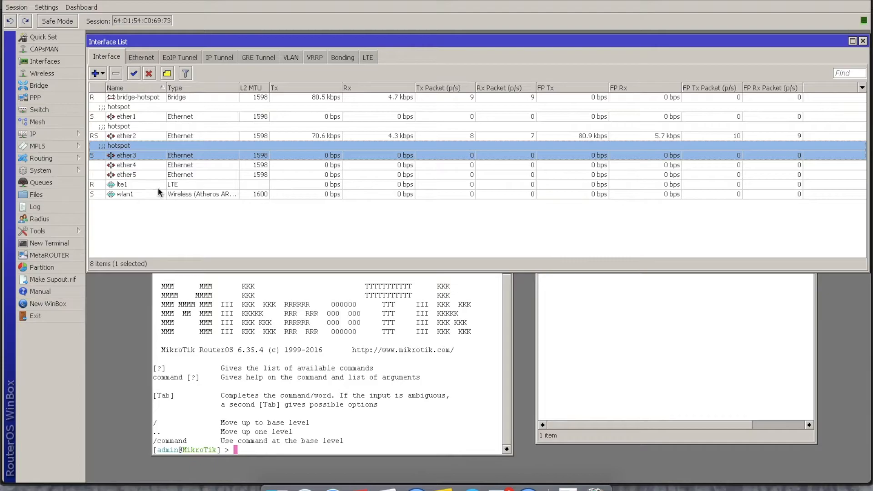
left_click(138, 192)
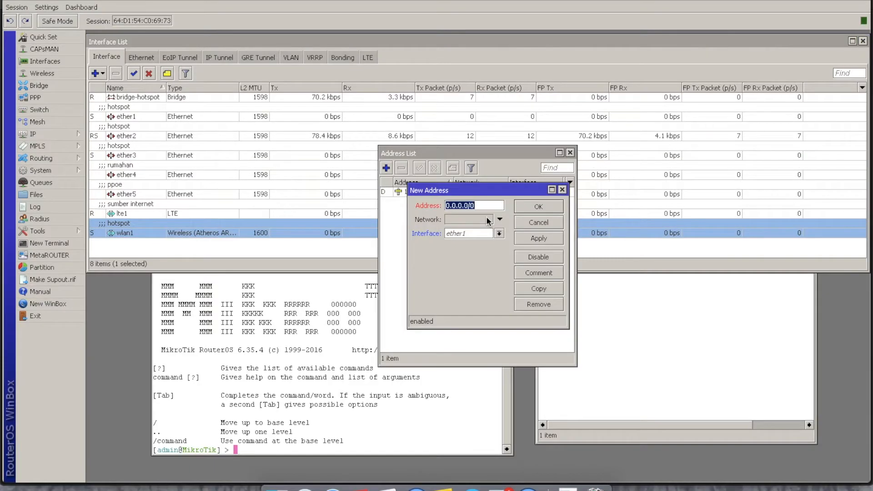
- Assign the IP address 172.16.1.1/24 to the bridge-hotspot interface
type("172.16.1")
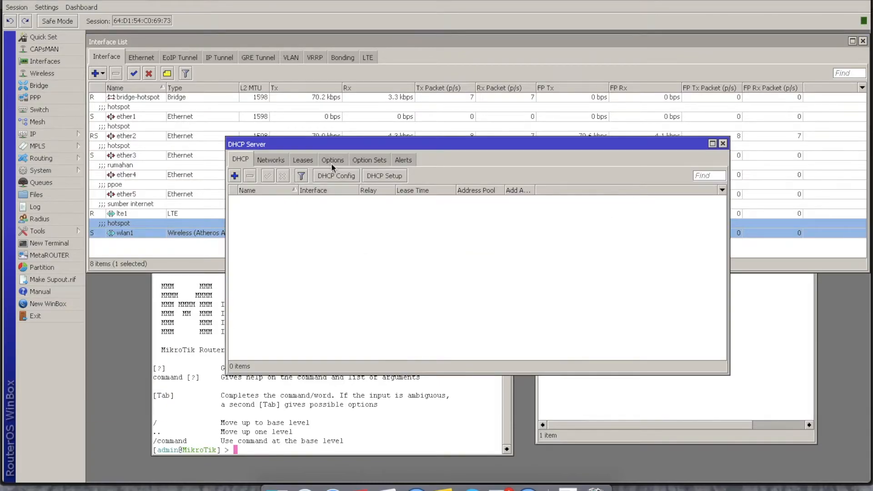
- Set up a DHCP server on bridge-hotspot for network 172.16.1.0/24, giving out addresses 172.16.1.2-172.16.1.254
left_click(374, 177)
left_click(527, 255)
left_click(523, 273)
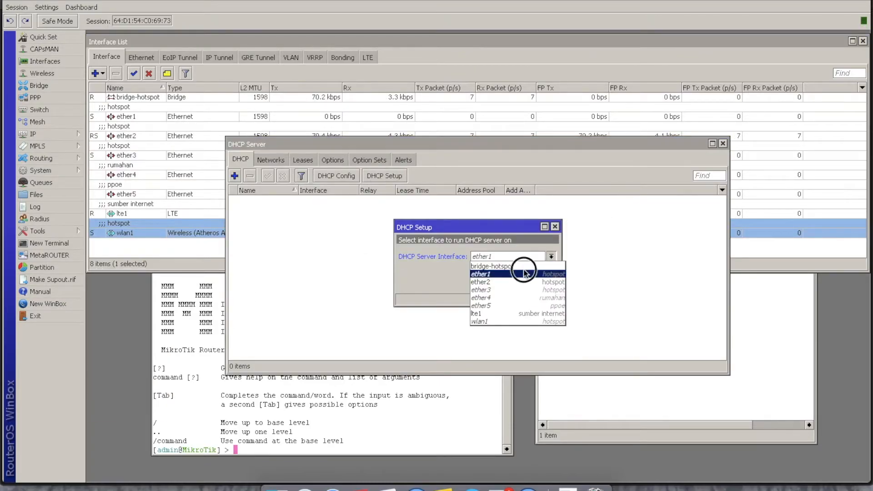
left_click(522, 260)
left_click(522, 266)
left_click(517, 282)
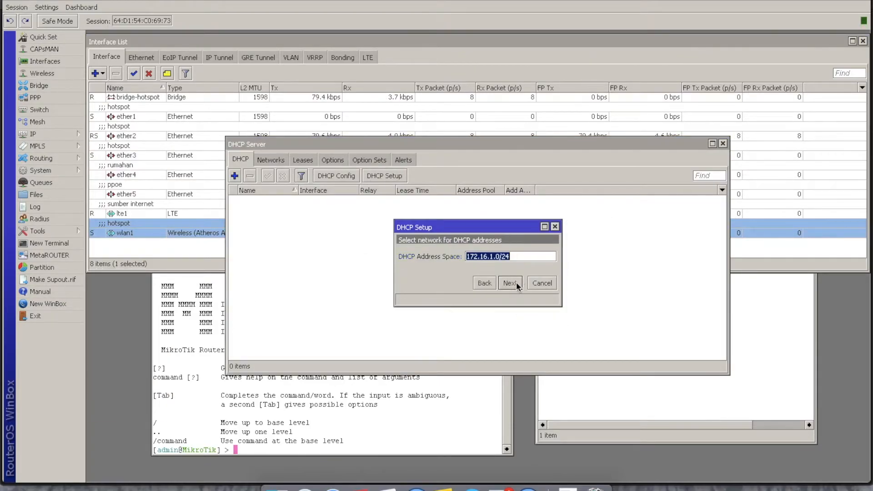
left_click(517, 282)
left_click(516, 281)
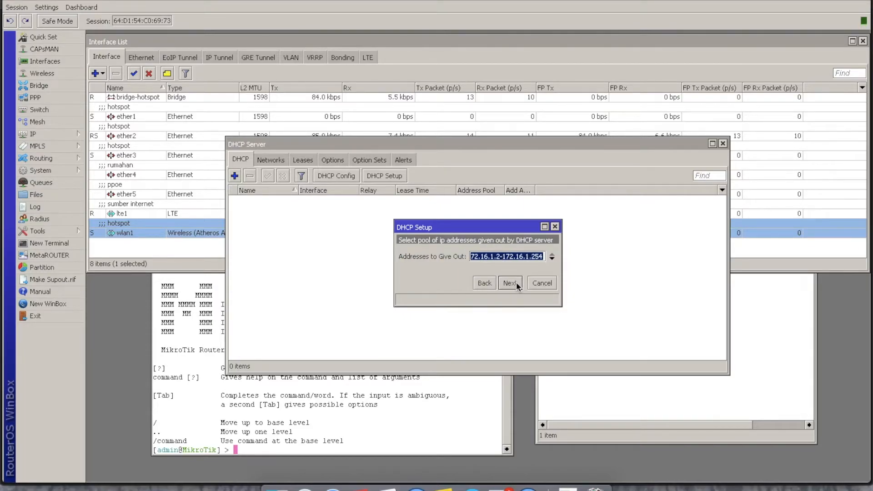
left_click(509, 258)
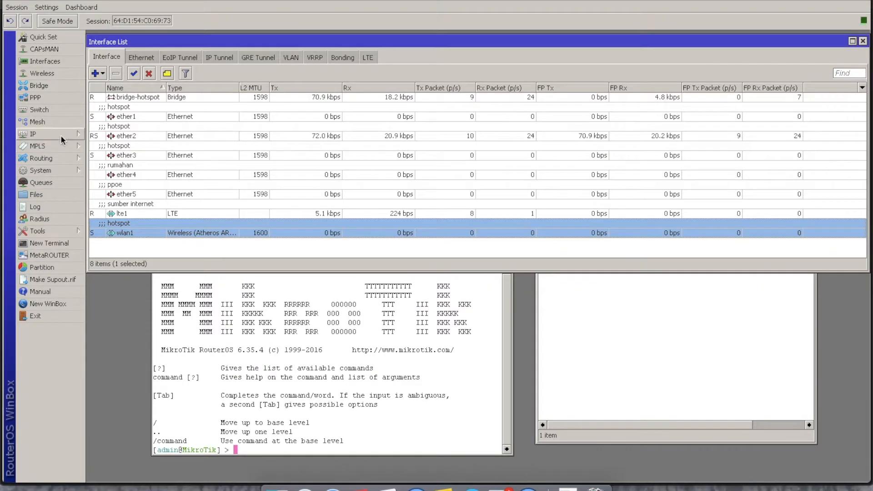
- Set the router's DNS server to 8.8.8.8 and allow remote requests
left_click(63, 140)
left_click(112, 222)
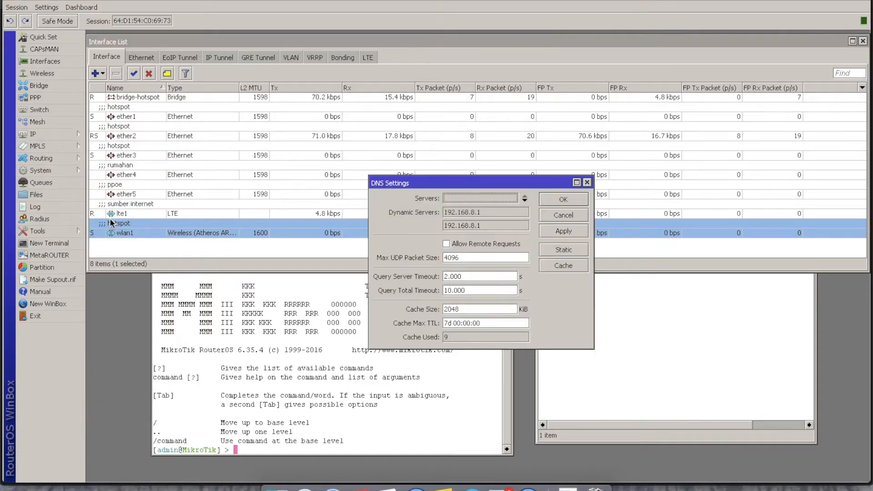
left_click(457, 198)
type("8.8.8.8")
left_click(448, 244)
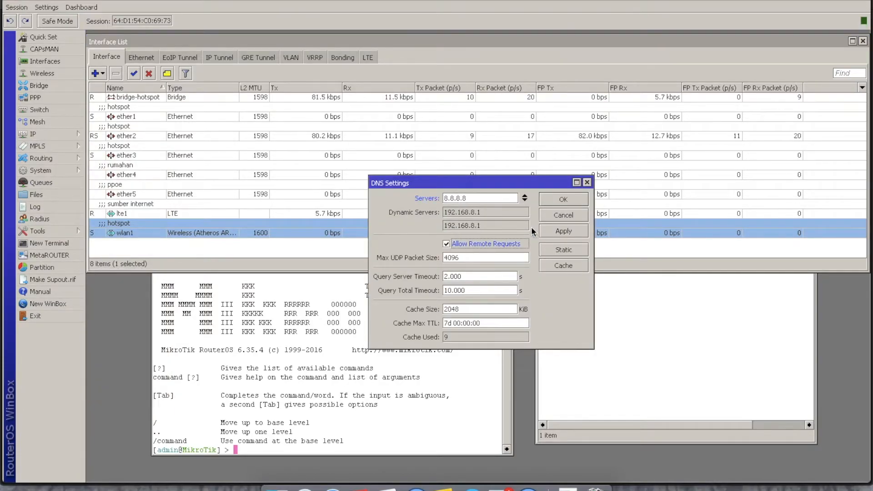
left_click(566, 198)
- Create a firewall NAT rule in the srcnat chain with the masquerade action
left_click(35, 134)
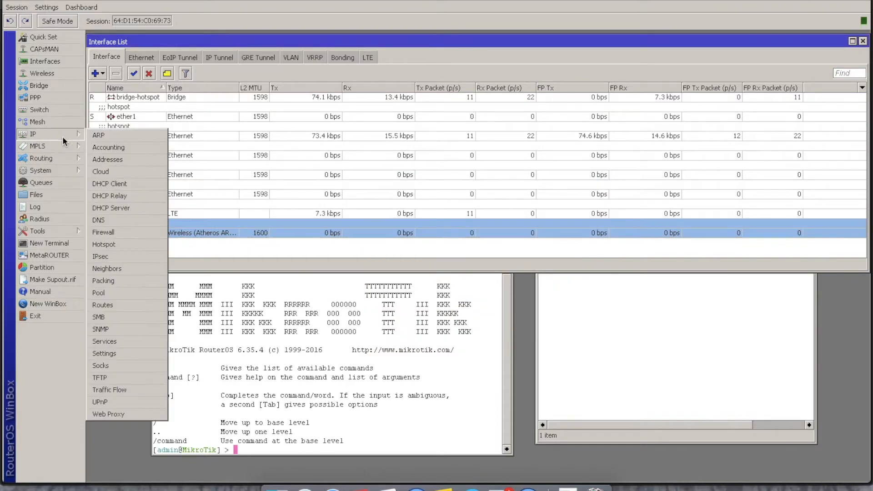
left_click(109, 232)
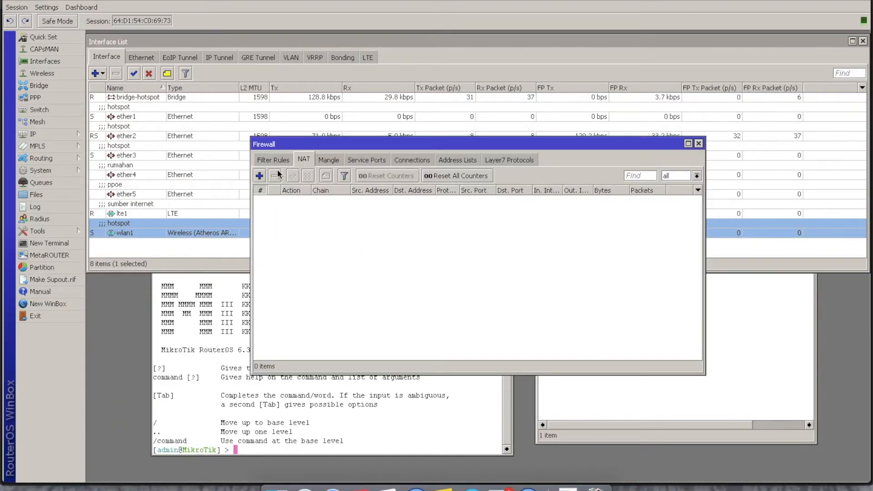
left_click(258, 177)
left_click(392, 101)
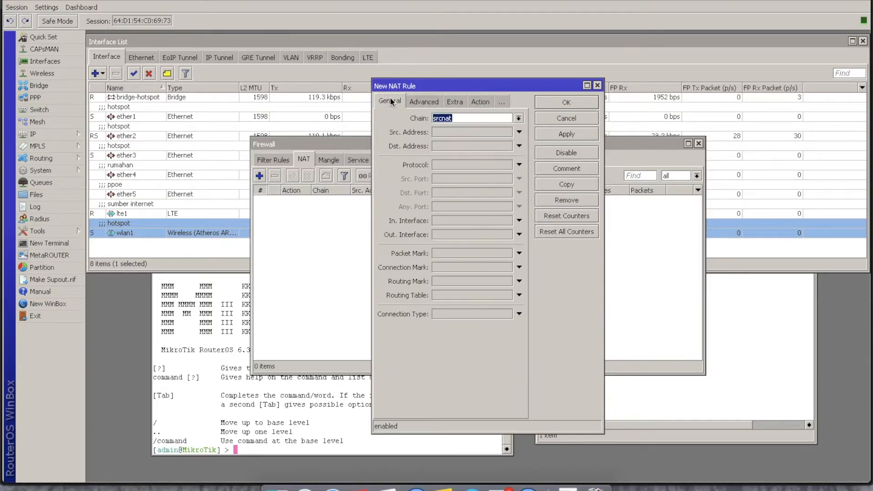
left_click(478, 103)
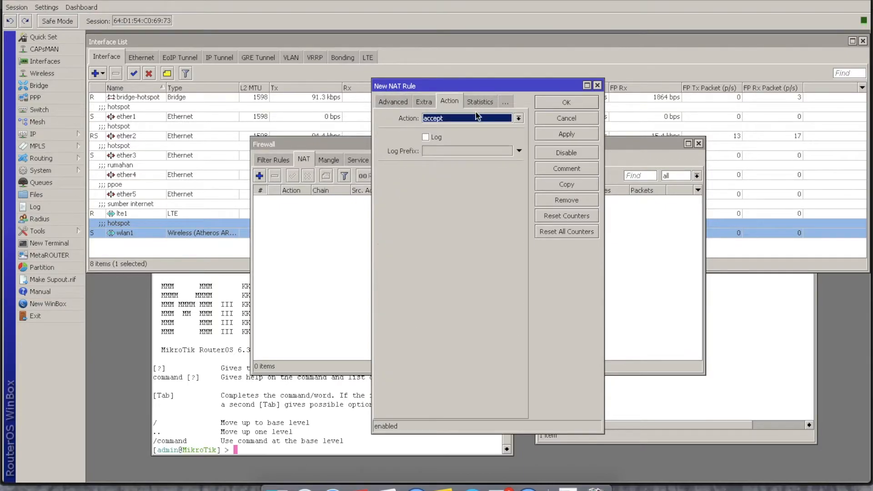
left_click(471, 120)
left_click(469, 177)
left_click(560, 104)
- Ping wotnet.id from the router's terminal and check the traffic on the lte1 interface
left_click(45, 134)
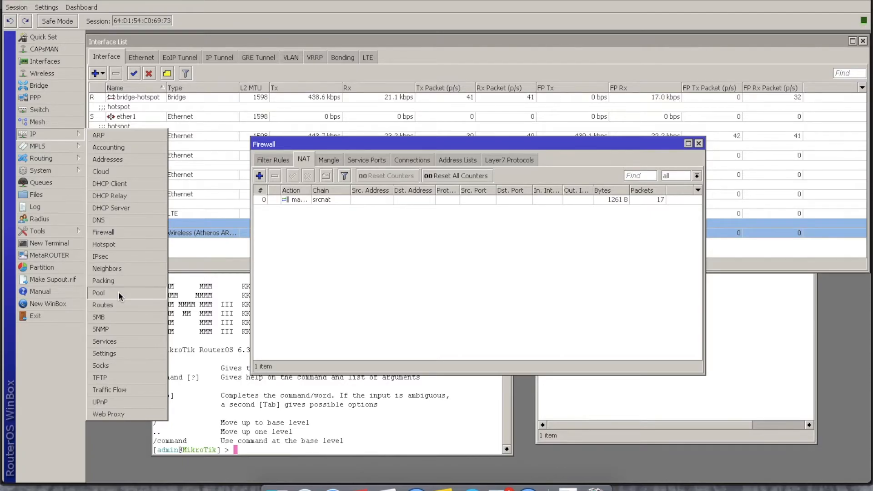
left_click(232, 404)
left_click(262, 450)
type("ping wirnet")
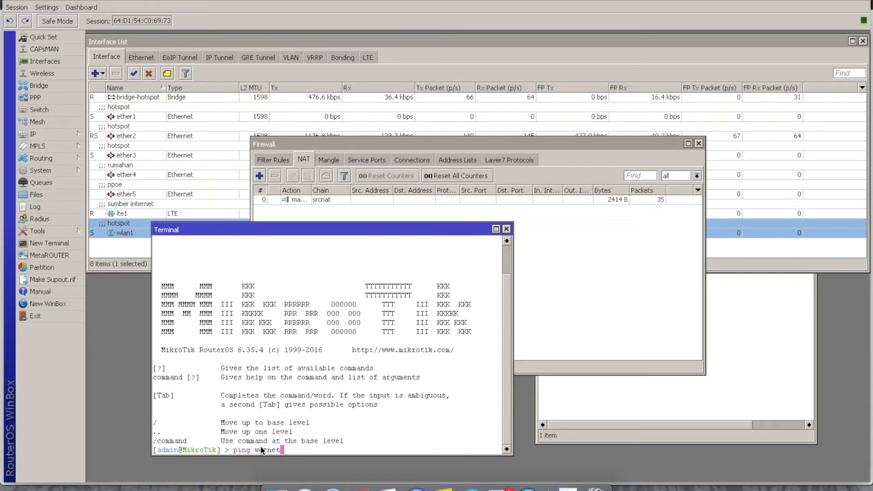
type(".id")
key("Return")
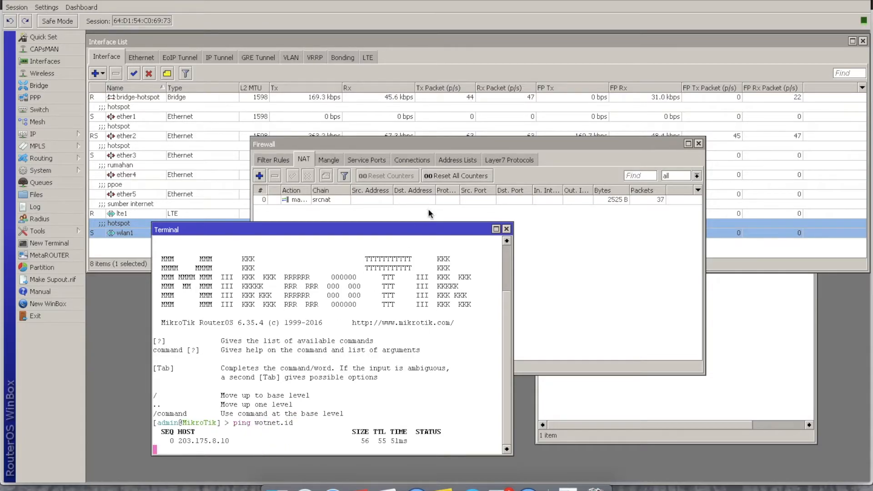
left_click(698, 144)
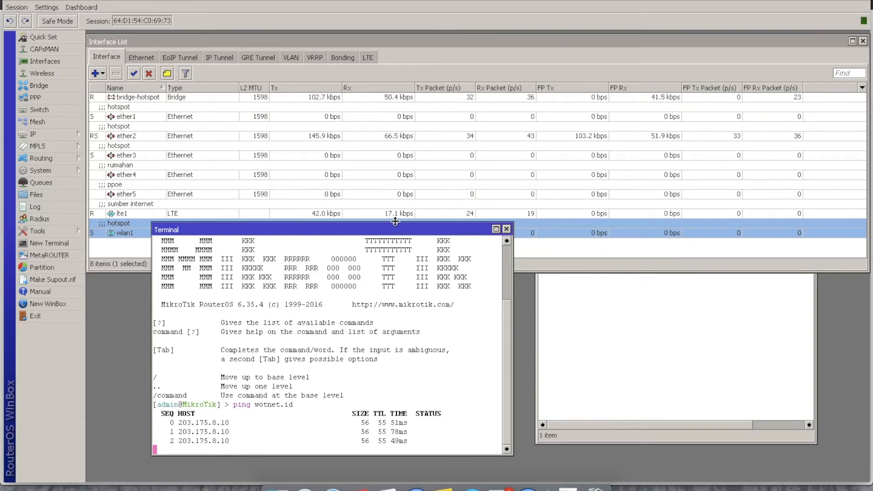
left_click_drag(395, 222, 513, 240)
left_click(409, 214)
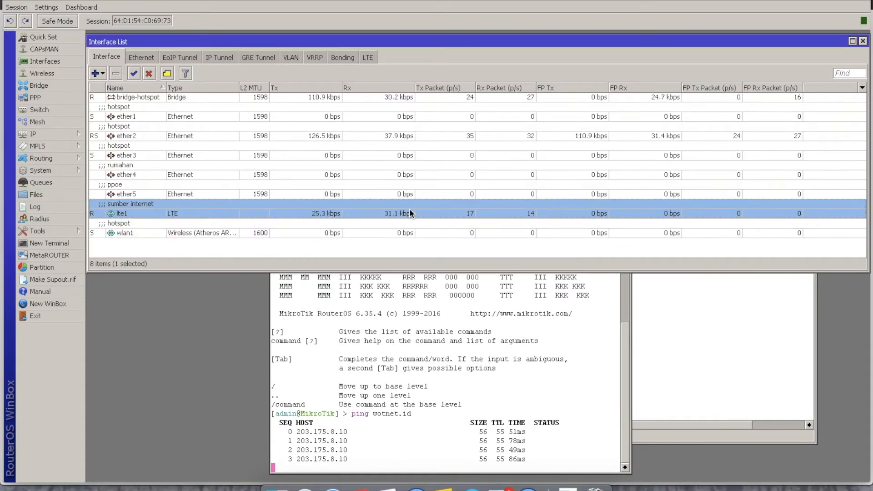
- Switch to the macOS Network preferences to check the computer's DHCP-assigned IP address, and return to WinBox
left_click(502, 485)
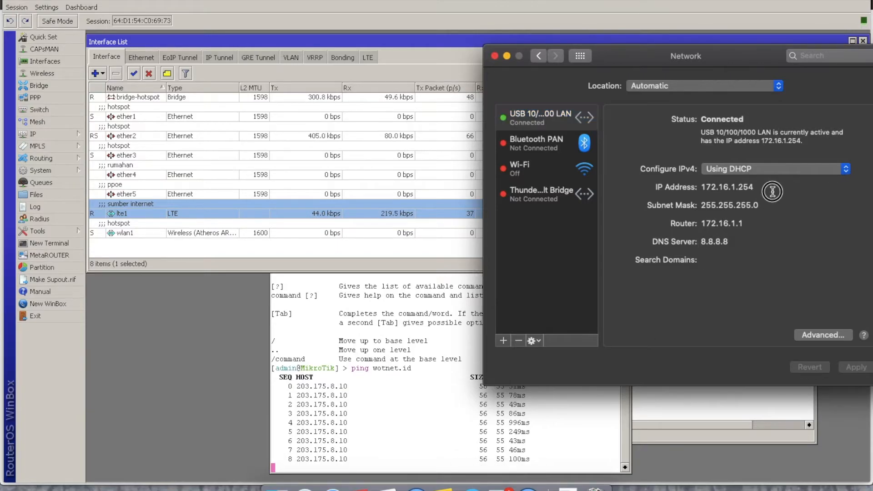
left_click_drag(772, 192, 699, 187)
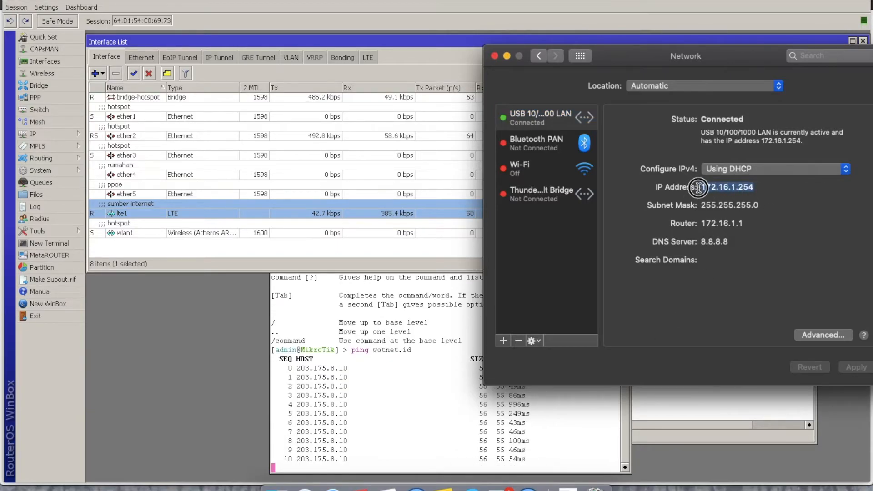
left_click(399, 341)
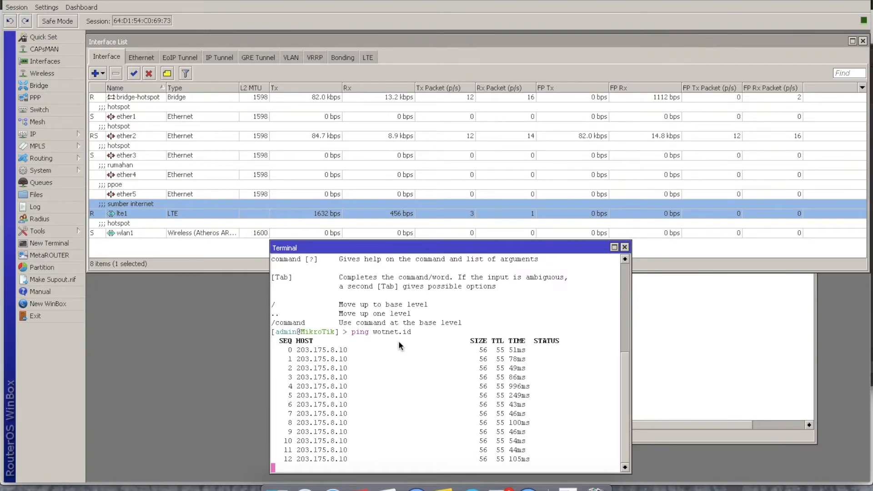
- Stop the running ping and close the Terminal and DHCP Client windows
key("ctrl+c")
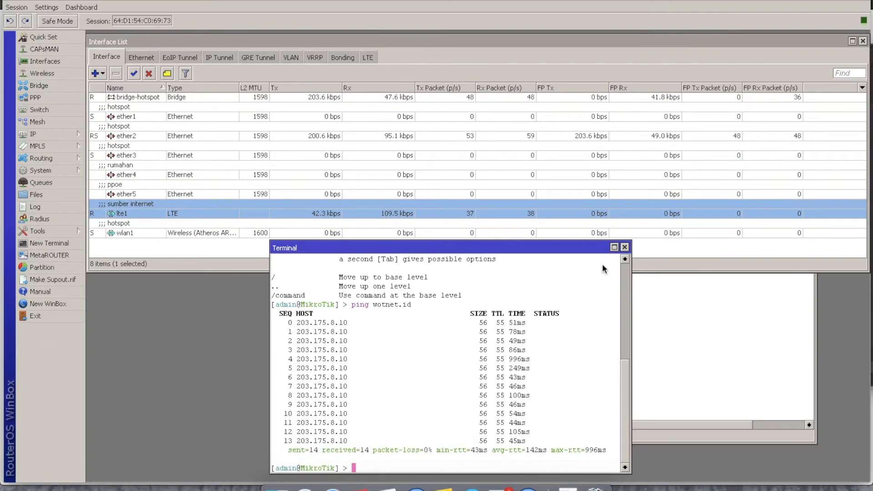
left_click(625, 247)
left_click(609, 315)
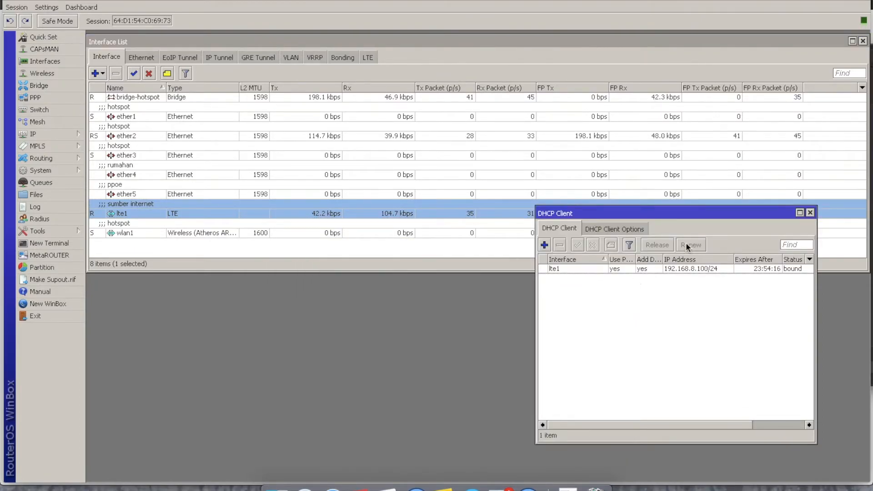
left_click(810, 213)
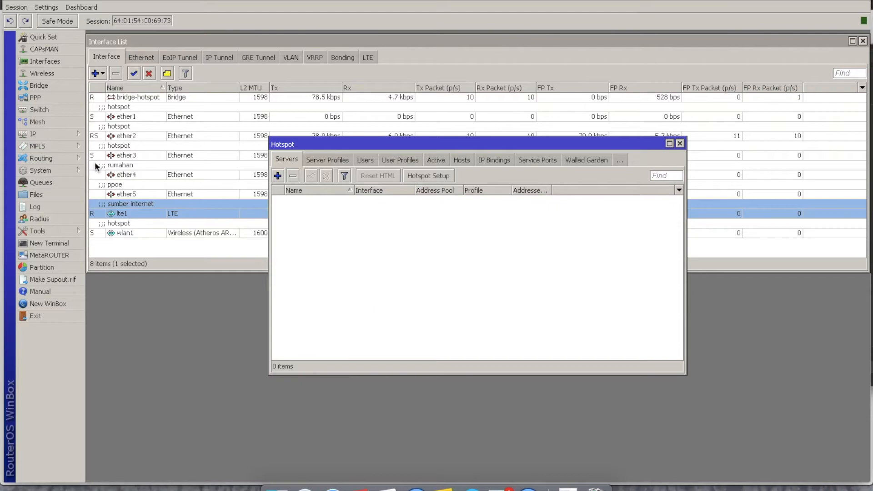
- Enable the router's SNTP client with id.pool.ntp.org as the primary NTP server
left_click(70, 171)
left_click(141, 394)
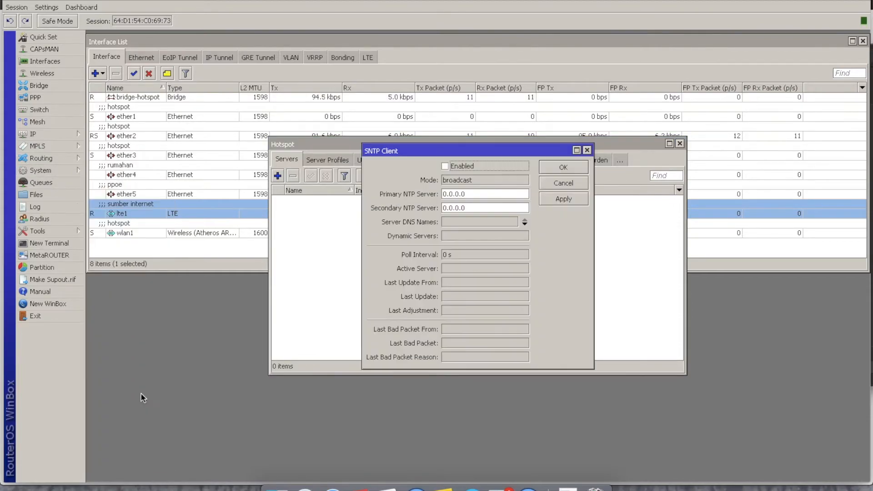
left_click(446, 166)
key("Tab")
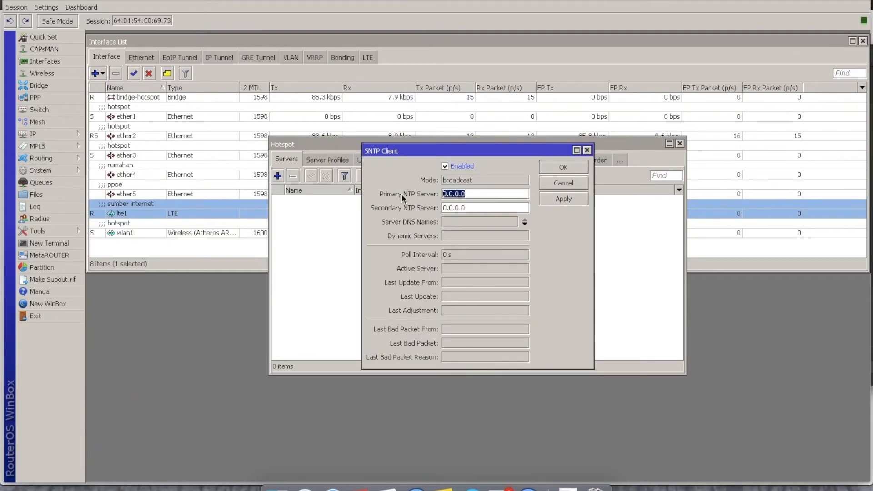
type("id.pool.")
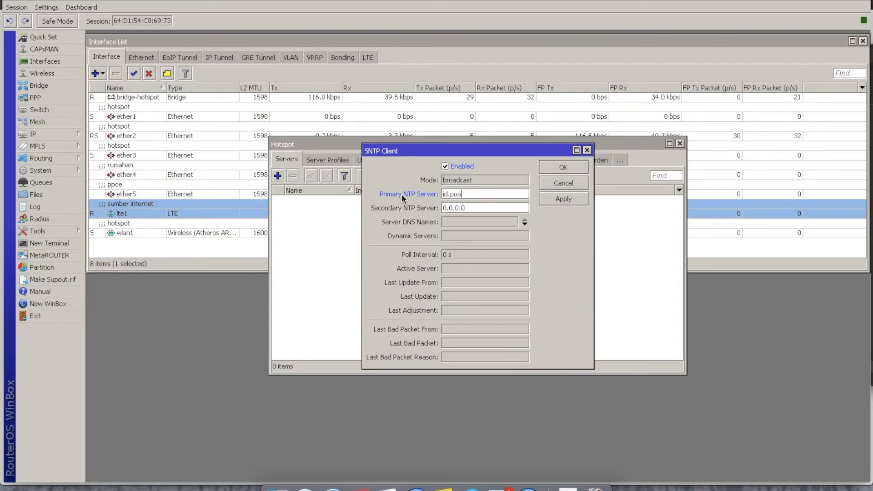
type("ntp.otg")
key("BackSpace")
key("BackSpace")
type("rg")
left_click(562, 199)
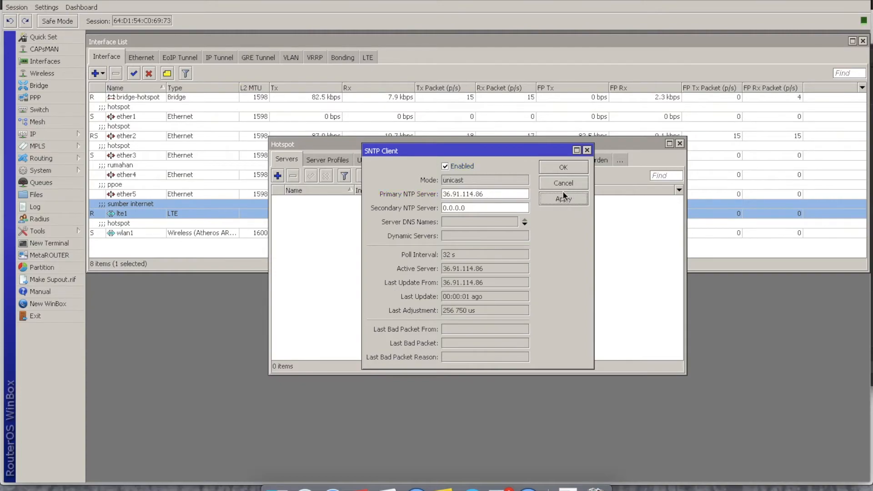
left_click(566, 166)
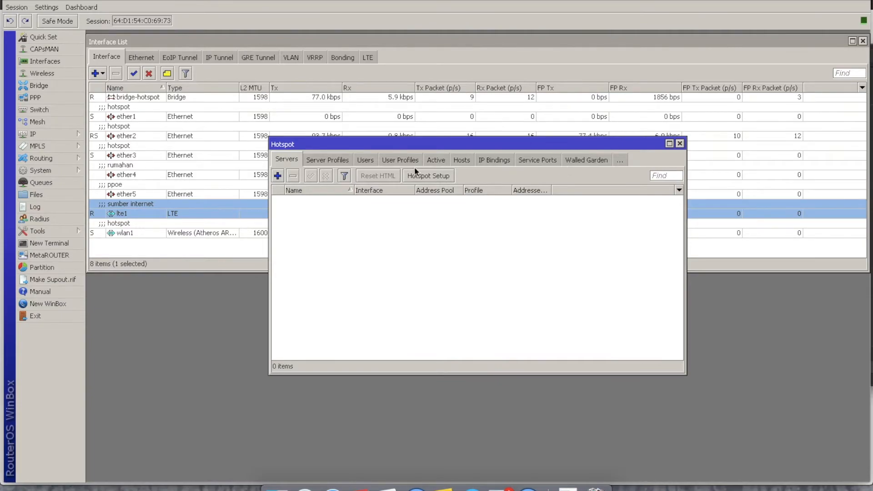
- Run Hotspot Setup on the bridge-hotspot interface, keeping the proposed address pool, SMTP server 0.0.0.0 and DNS server 8.8.8.8
left_click(428, 175)
left_click(485, 250)
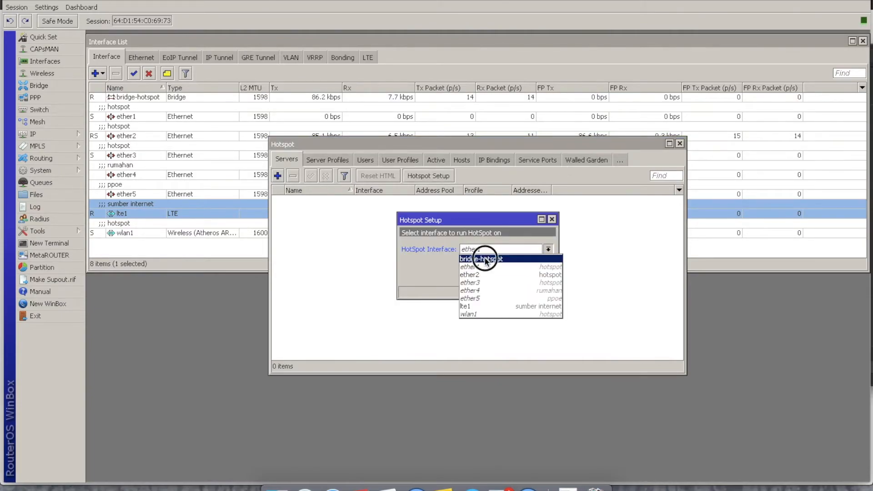
left_click(486, 259)
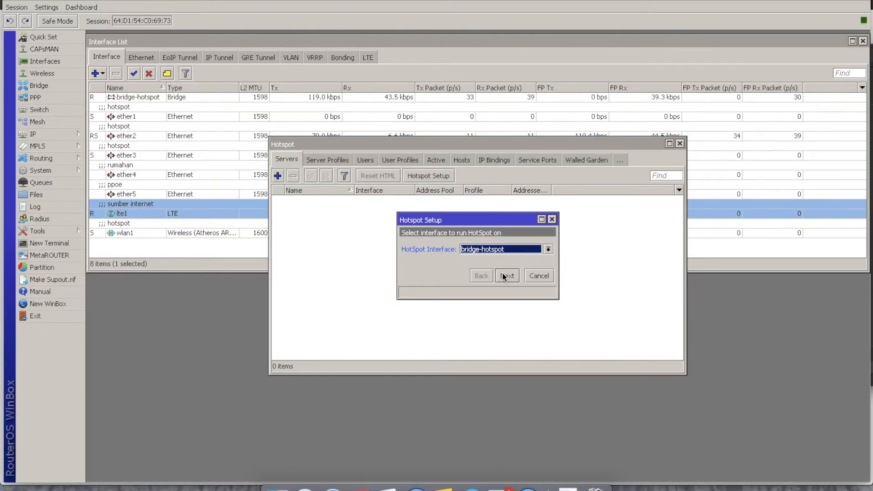
left_click(502, 272)
left_click(503, 273)
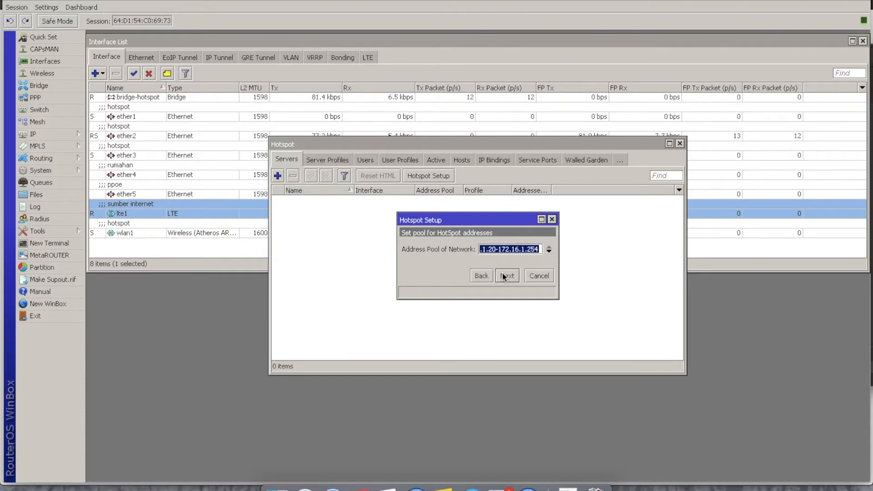
left_click(502, 273)
left_click(503, 275)
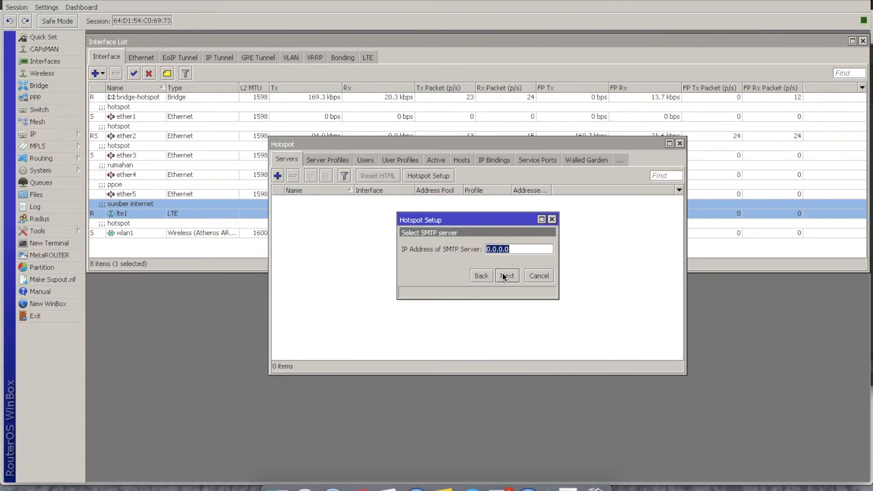
left_click(503, 275)
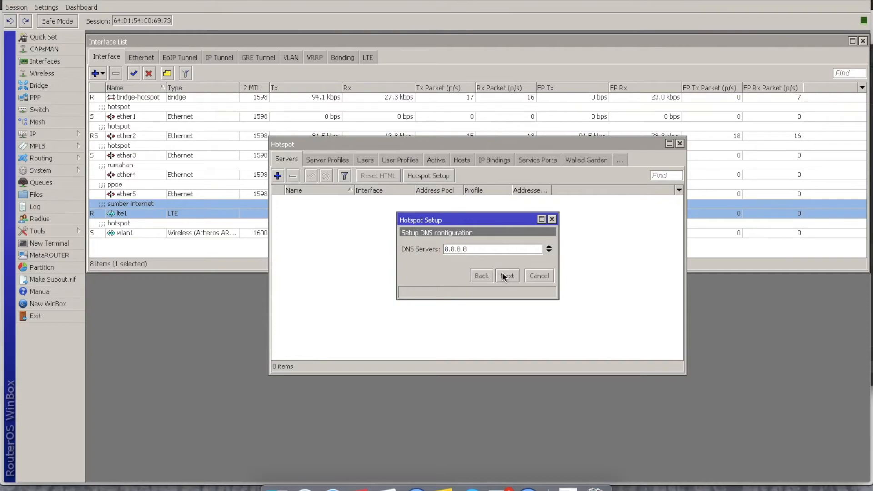
left_click(503, 275)
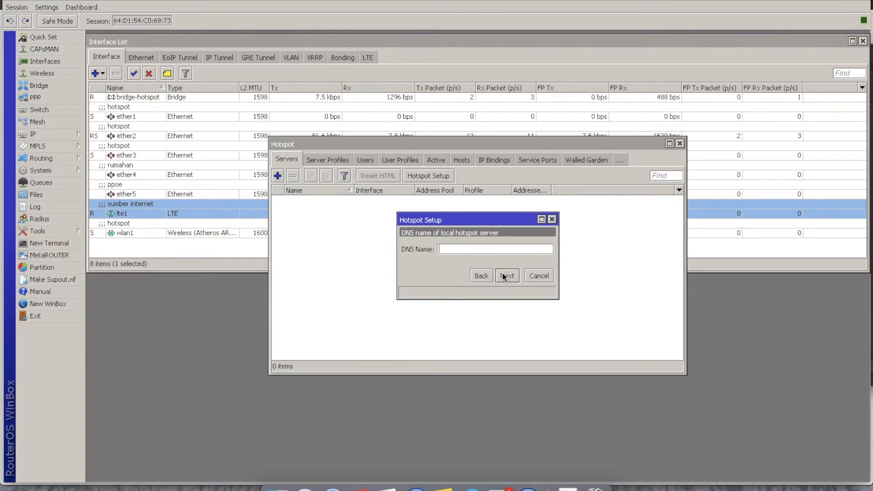
- Finish the hotspot setup with DNS name gsm.wifi and local user admin, entering the user's password
type("gsm.wifi")
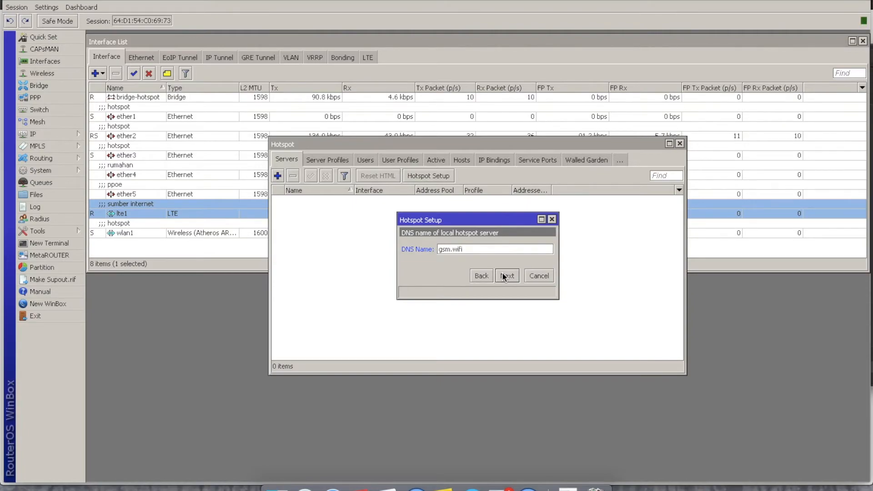
left_click(506, 275)
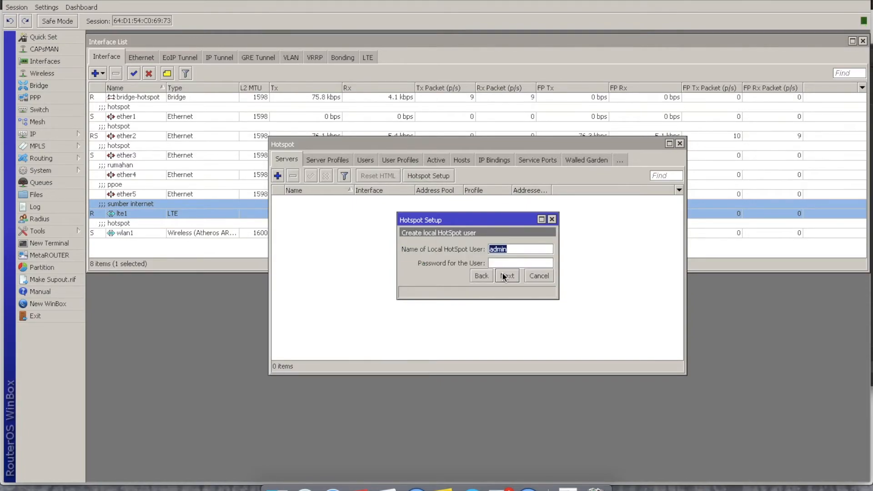
type("admi")
type("admi")
left_click(506, 276)
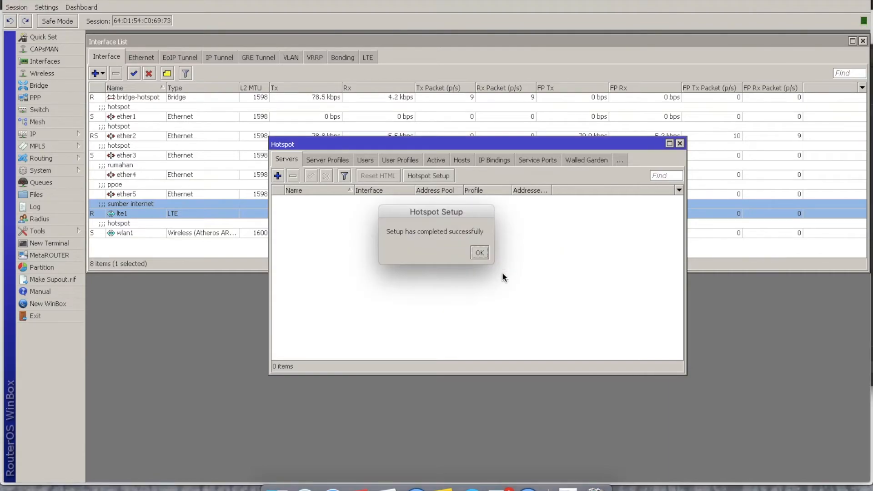
left_click(480, 253)
- Review the hotspot's user profiles, active sessions and hosts, and close the Hotspot window
left_click(327, 160)
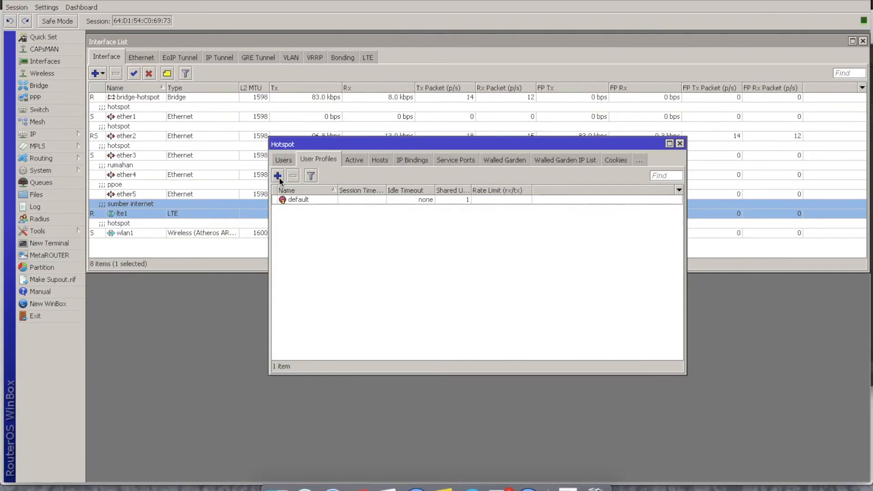
left_click(278, 177)
left_click(547, 127)
left_click(354, 159)
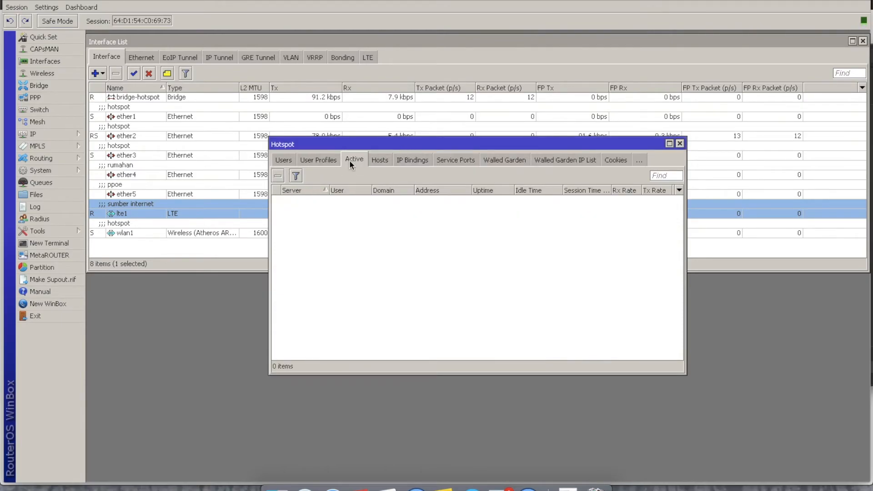
left_click(373, 160)
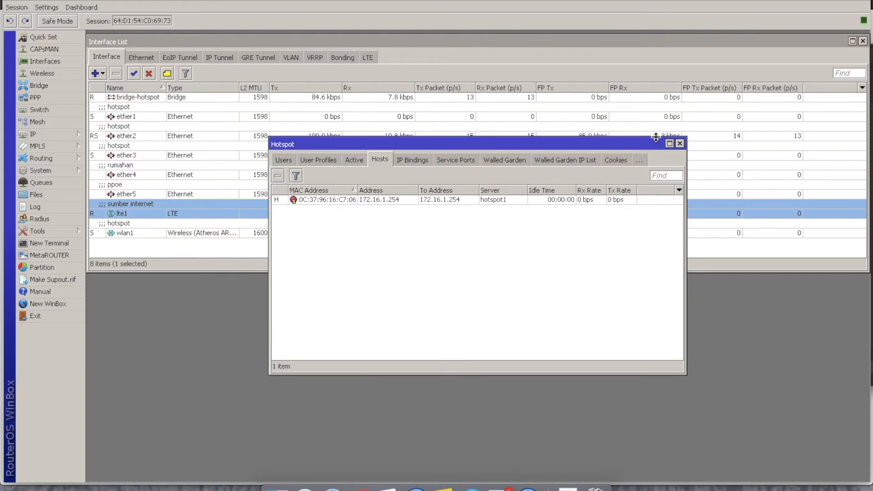
left_click(681, 144)
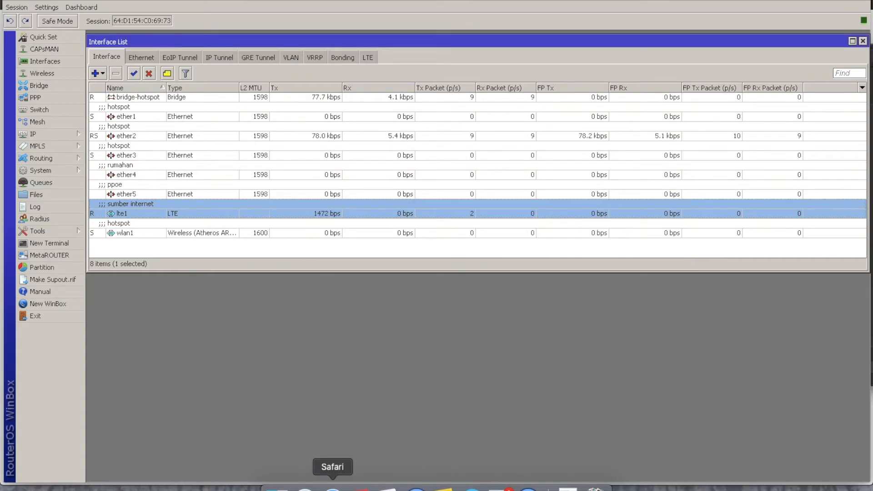
- Switch to Safari and try to open Google and gsm.wifi to test the hotspot's login redirect
left_click(333, 490)
left_click(348, 1)
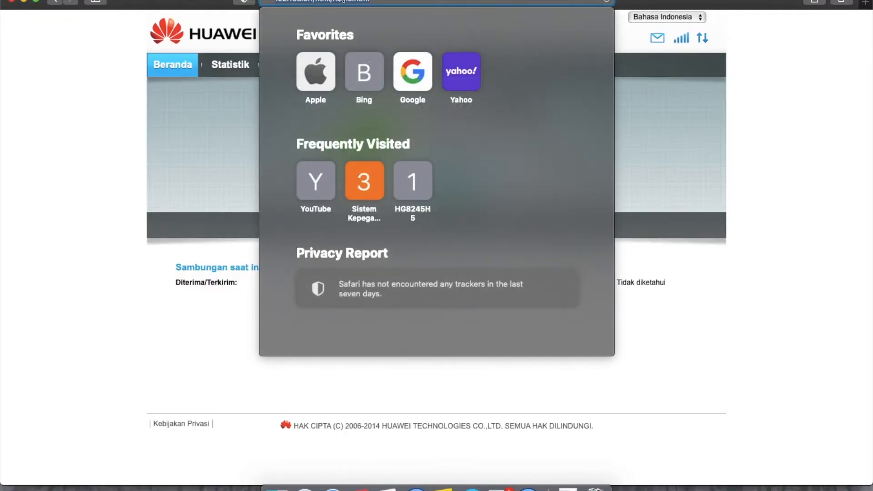
type("google.com")
key("Return")
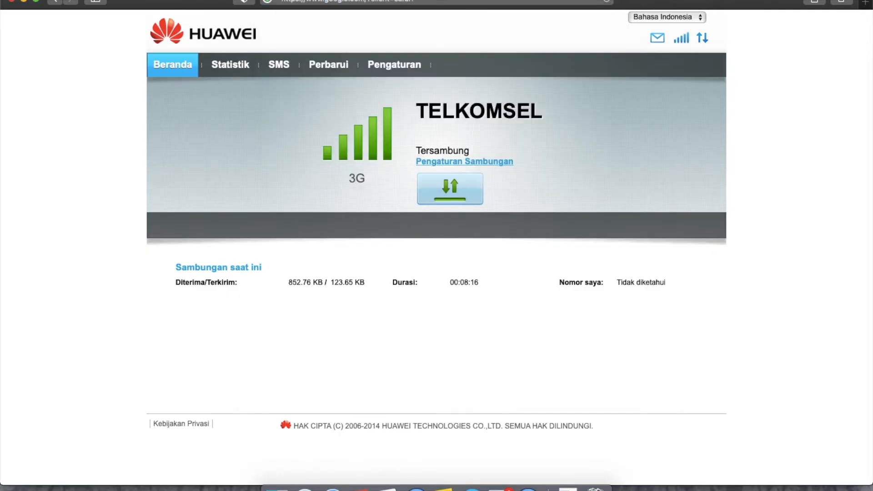
left_click(432, 3)
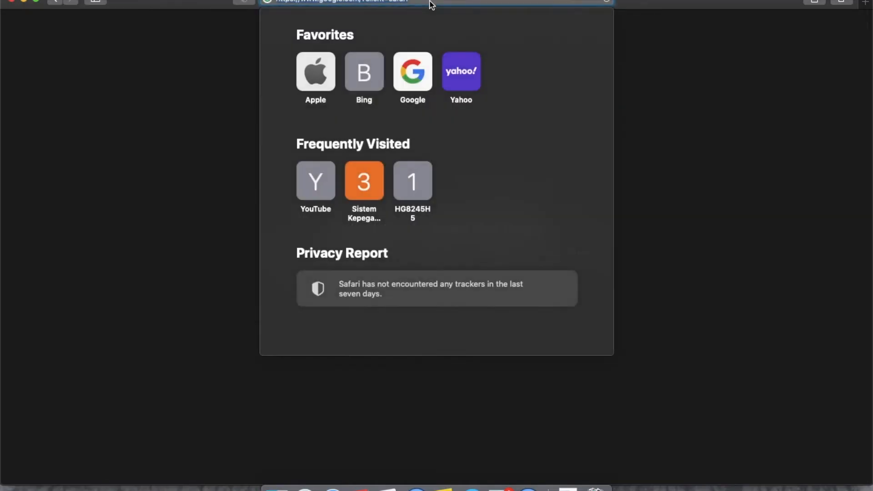
type("gsm")
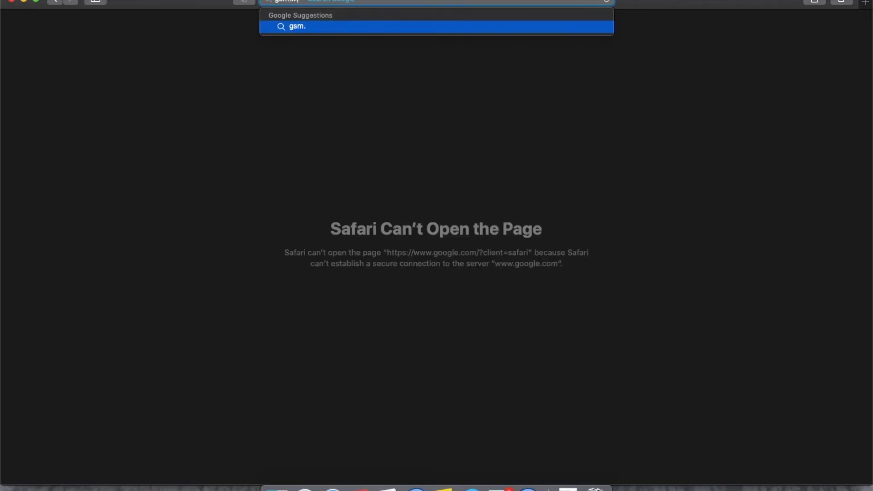
type(".wifi")
key("Return")
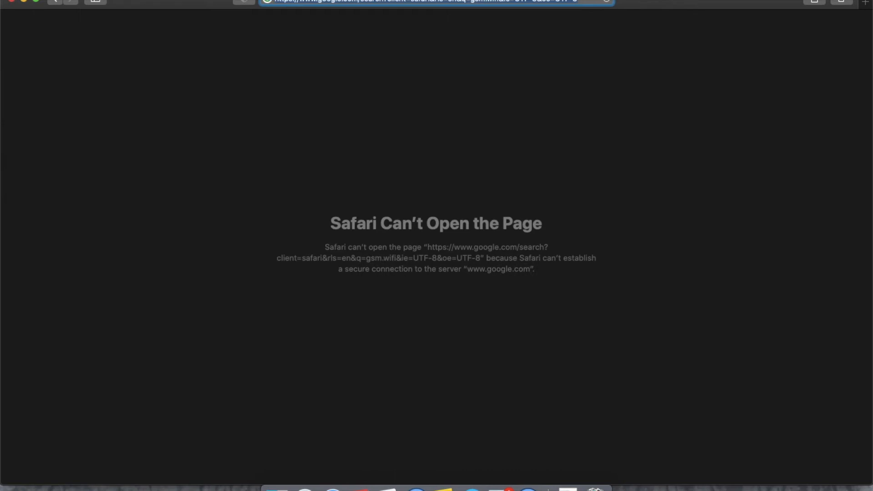
- Open the hotspot login page at 172.16.1.1 and log in as admin with the account password, without saving it in the browser
type("172")
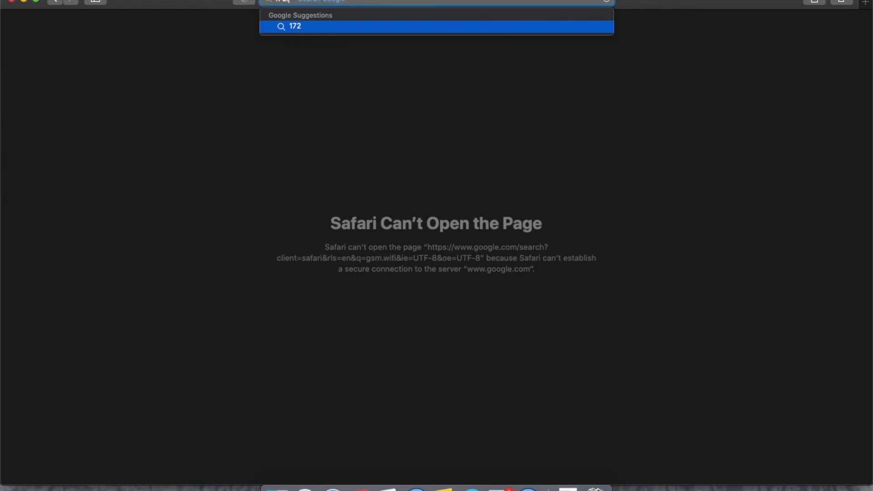
type(".16.1.1")
key("Return")
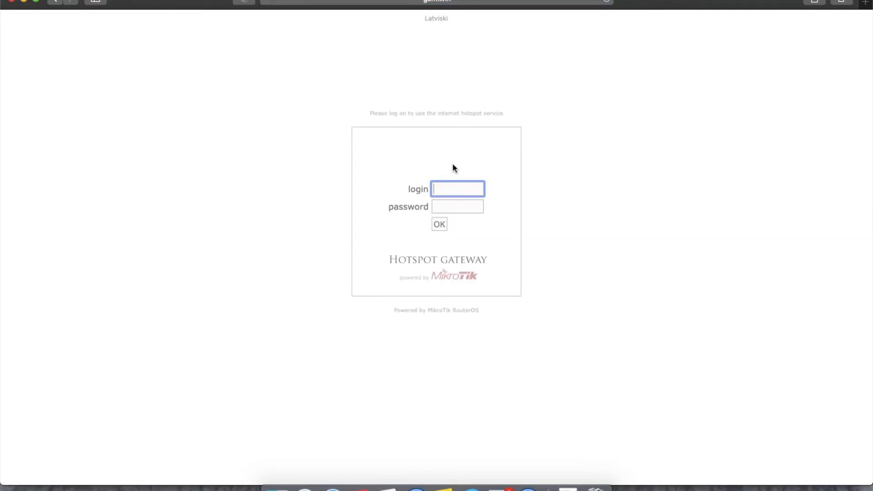
type("admin")
key("Tab")
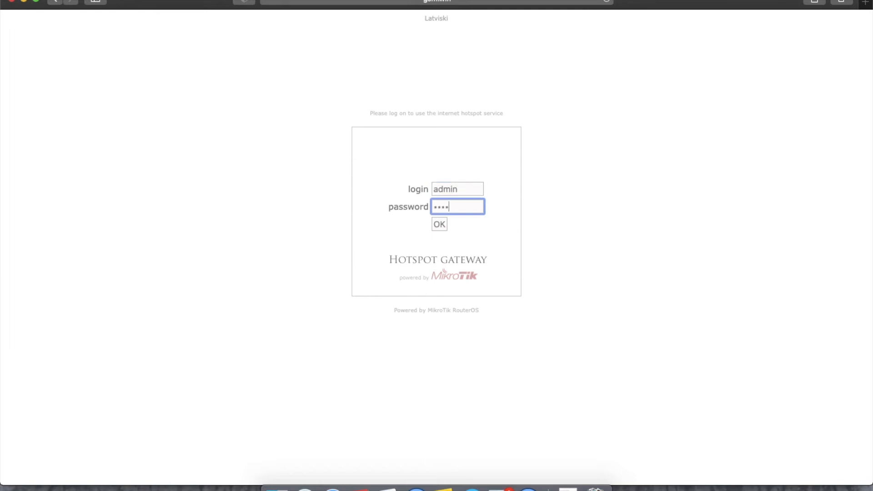
key("Return")
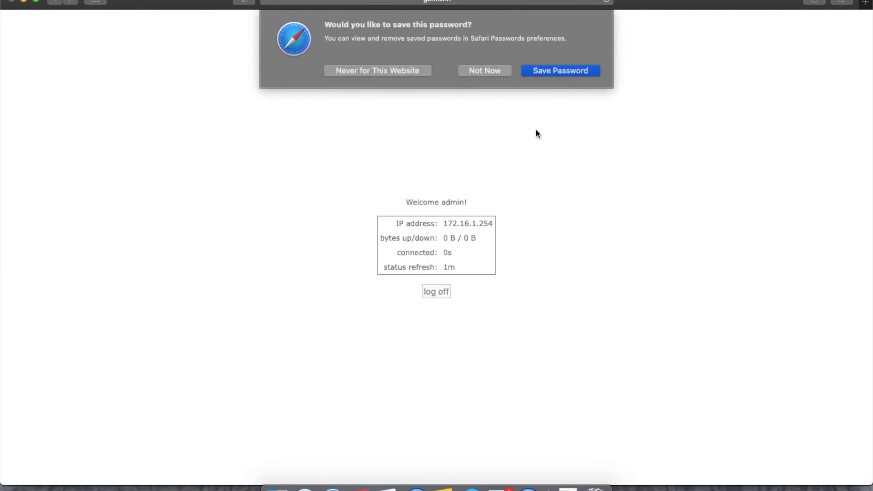
left_click(485, 71)
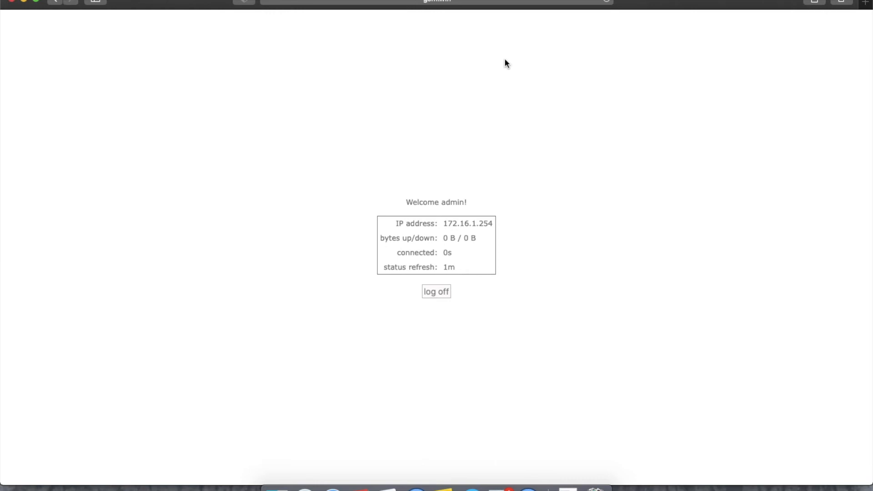
- Switch back to WinBox and check the hotspot's hosts and the admin user's active session
left_click(528, 488)
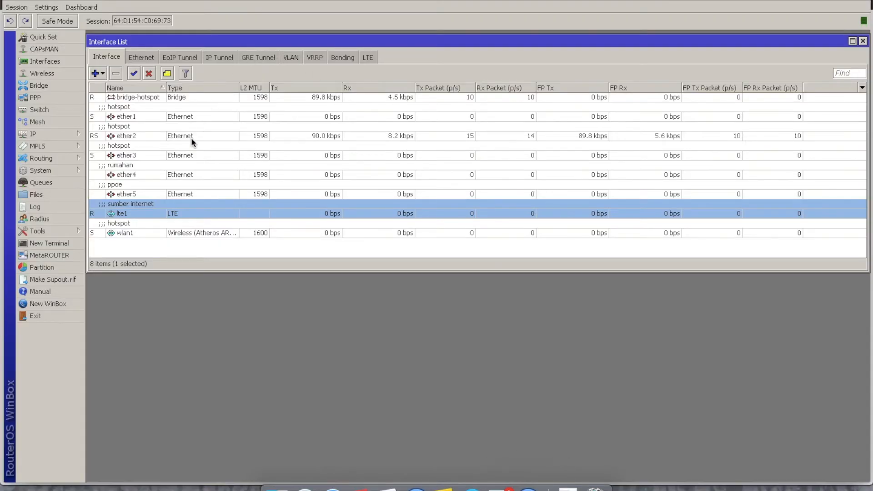
left_click(67, 135)
left_click(115, 239)
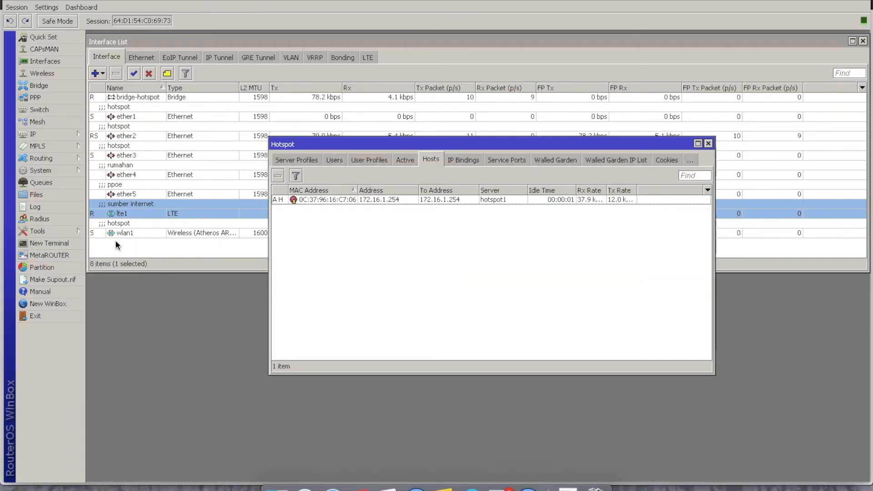
left_click(405, 160)
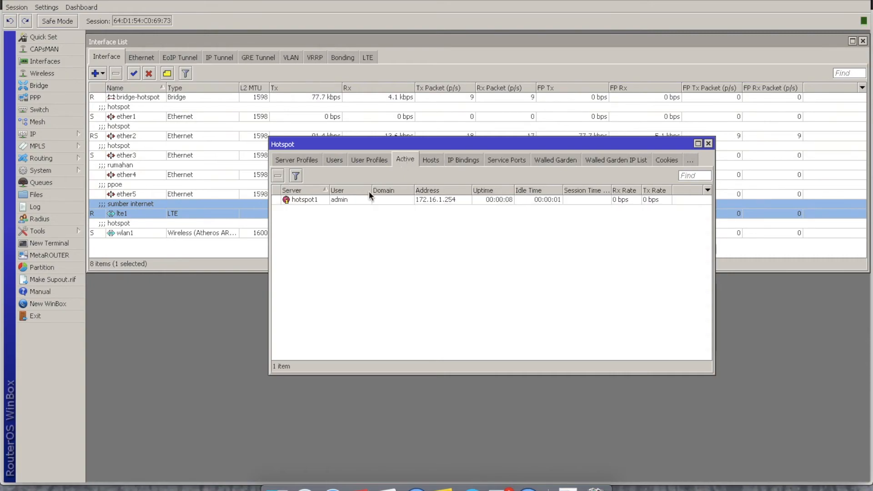
left_click(518, 200)
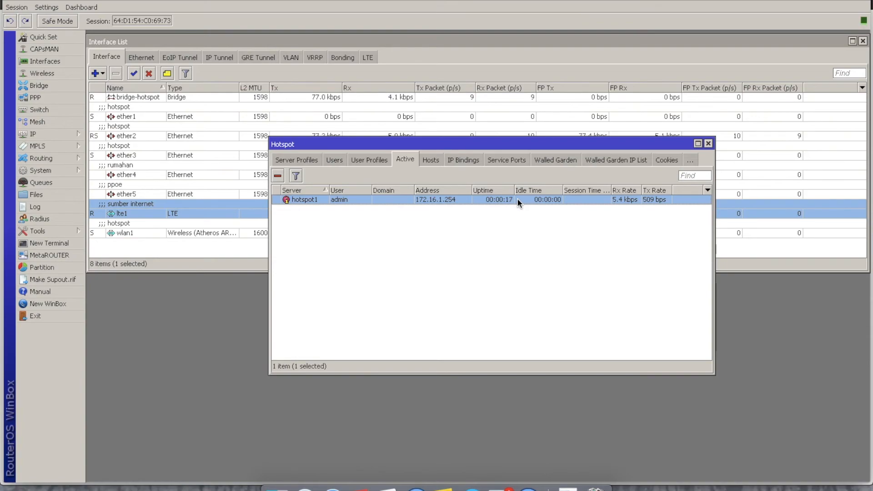
- Close the Hotspot window and examine the traffic on the lte1 internet source in the interface list
left_click(707, 143)
left_click(305, 188)
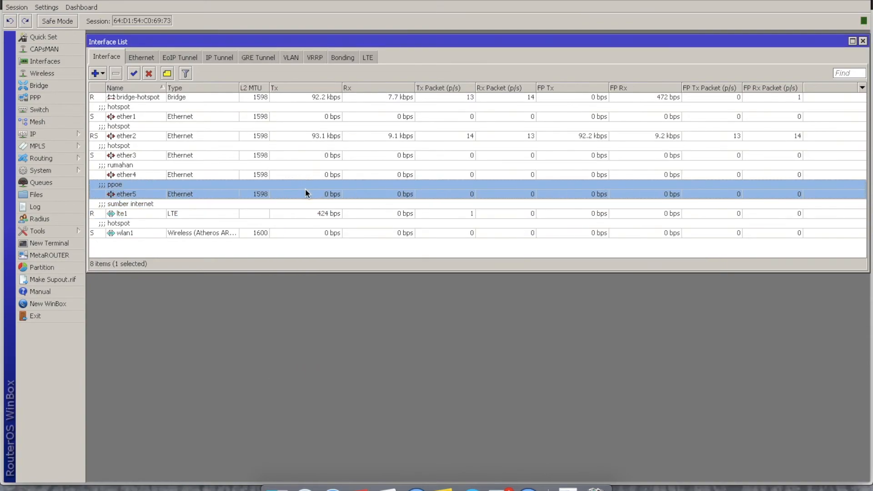
left_click(299, 210)
left_click(297, 228)
left_click(298, 211)
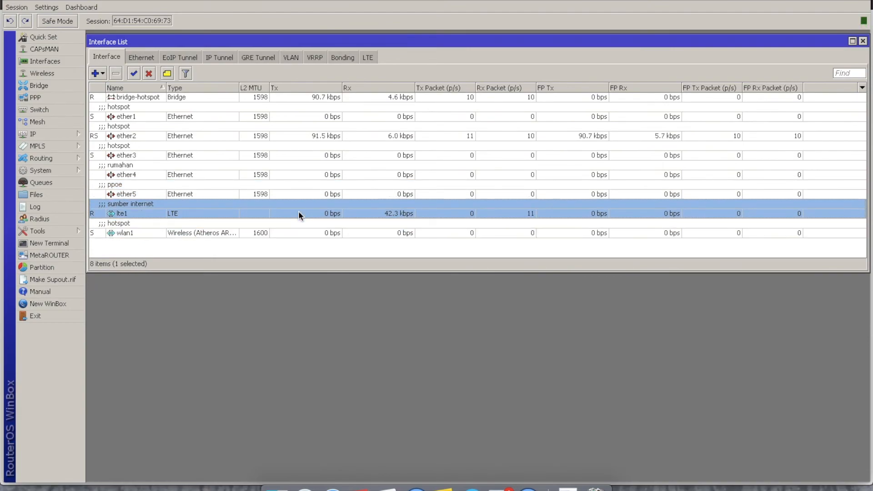
left_click(310, 191)
left_click(311, 175)
left_click(279, 212)
- Switch to Safari, load wotnet.id to test internet access, and return to WinBox to check the lte1 traffic
left_click(333, 487)
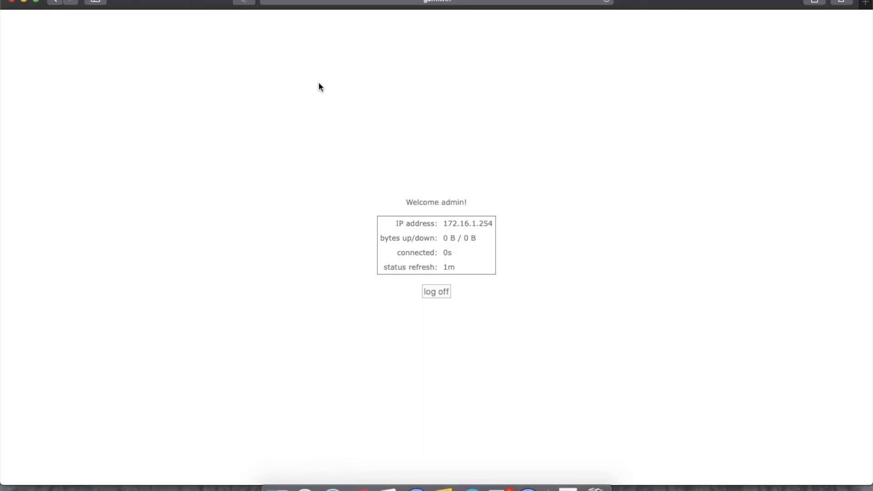
left_click(392, 1)
type("wot")
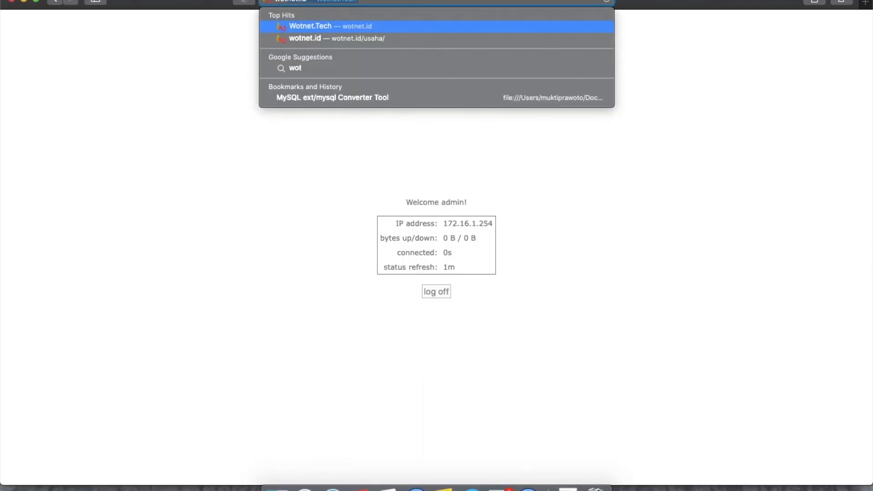
key("Return")
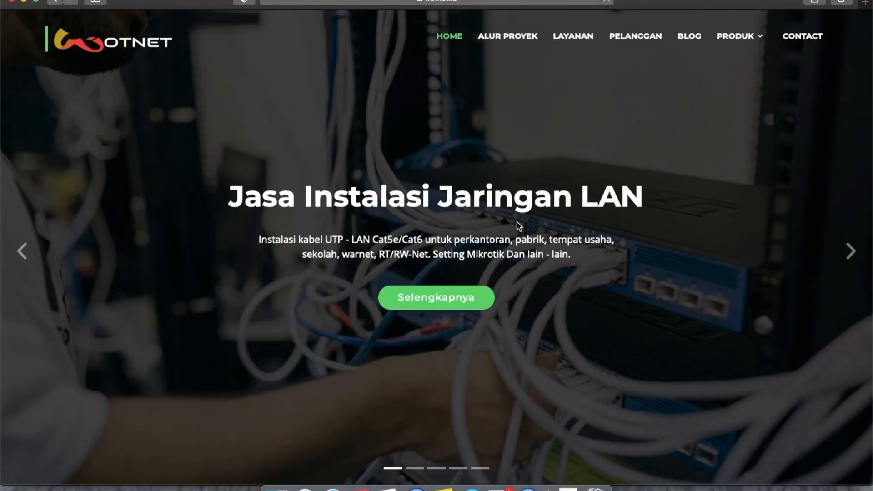
scroll(513, 326, "down", 7)
left_click(527, 487)
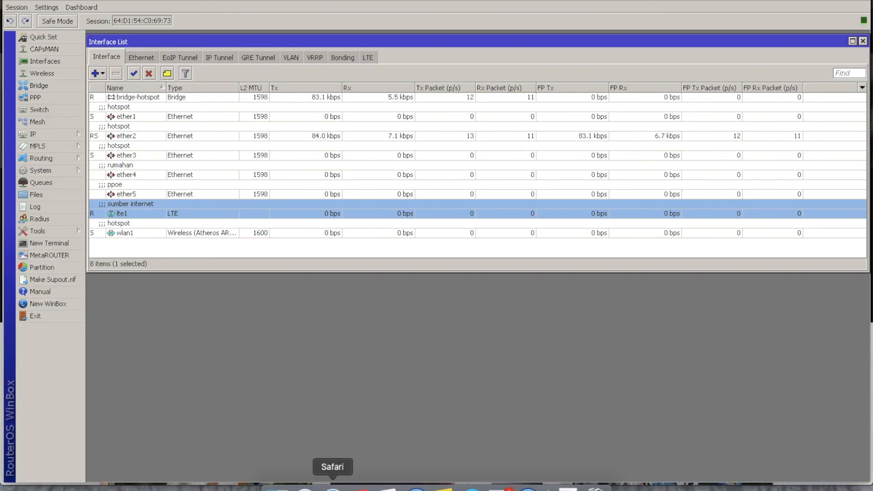
- Load youtube.com in Safari, then bring WinBox forward and move its window down so the page and interface traffic show together
left_click(333, 487)
left_click(367, 5)
type("youtube.com")
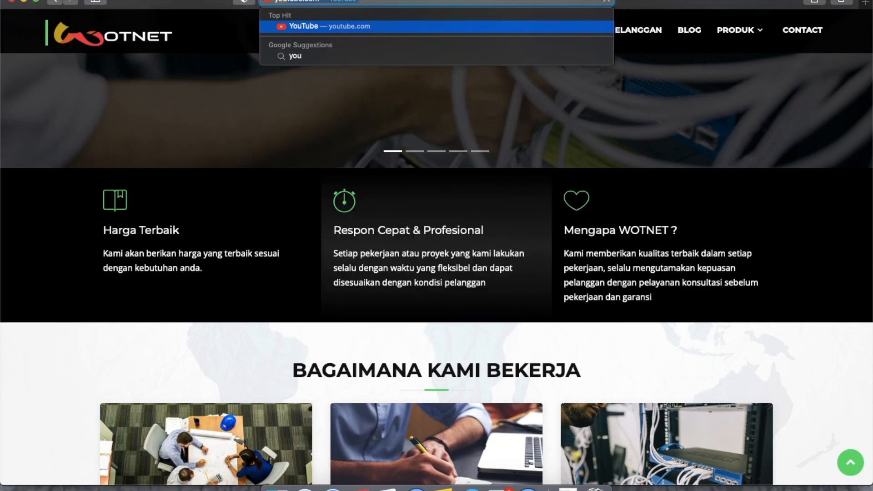
key("Return")
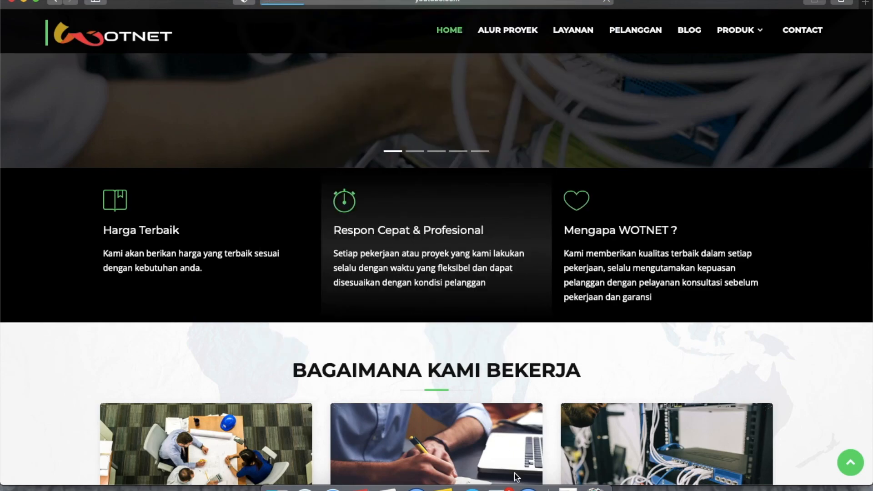
left_click(527, 487)
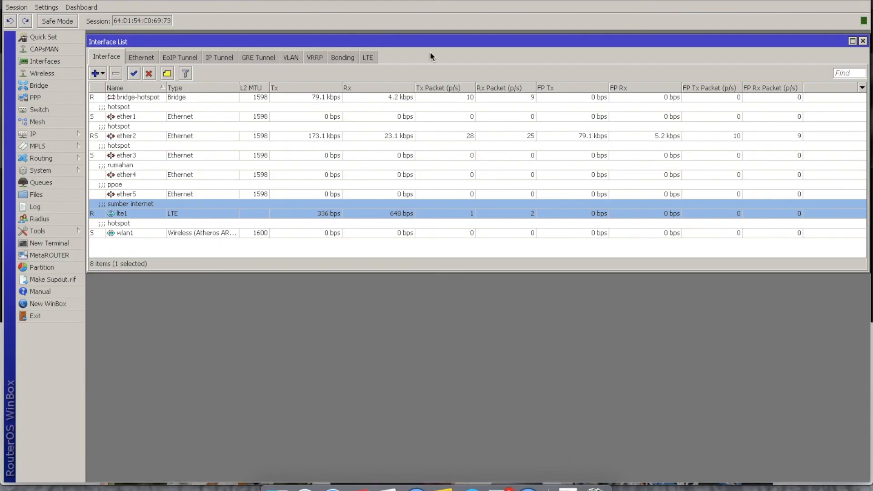
left_click_drag(443, 1, 433, 228)
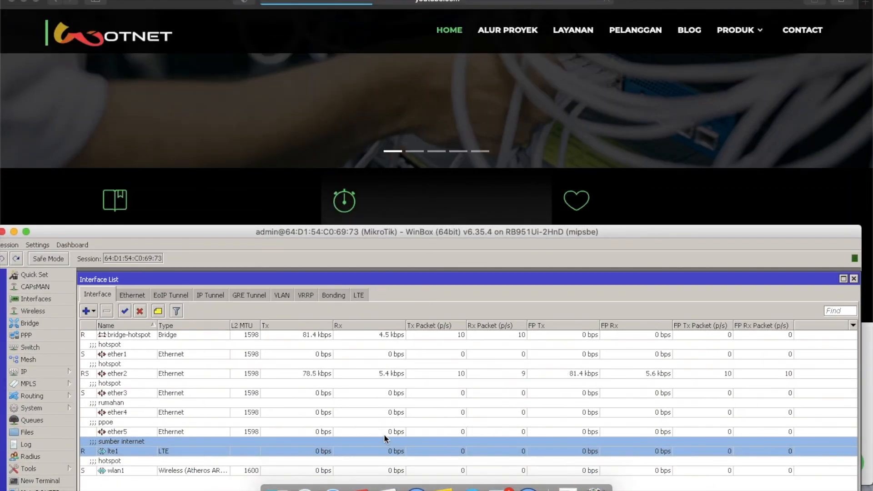